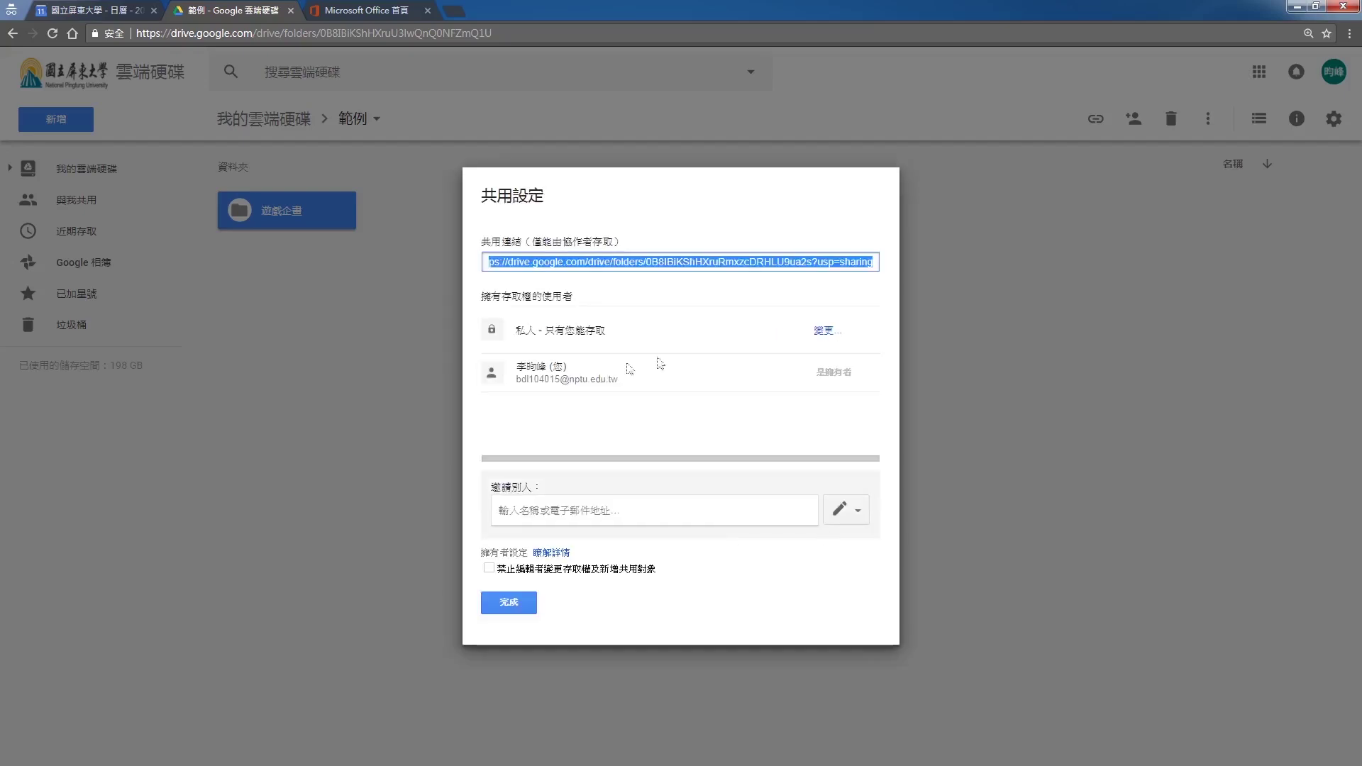
Close the sharing settings with 完成, returning to the 範例 folder
click(529, 602)
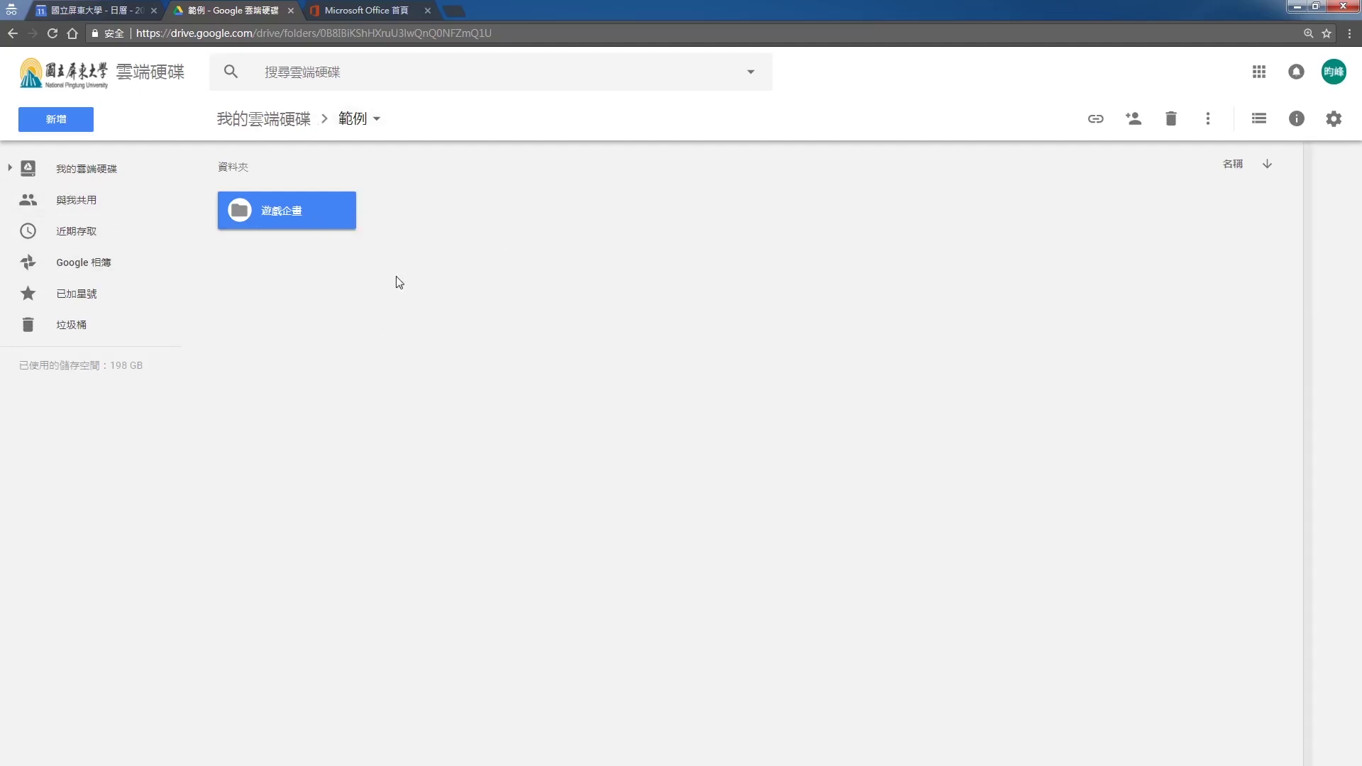
Inside the 遊戲企畫 folder, create a new subfolder named 參考圖片
double_click(323, 219)
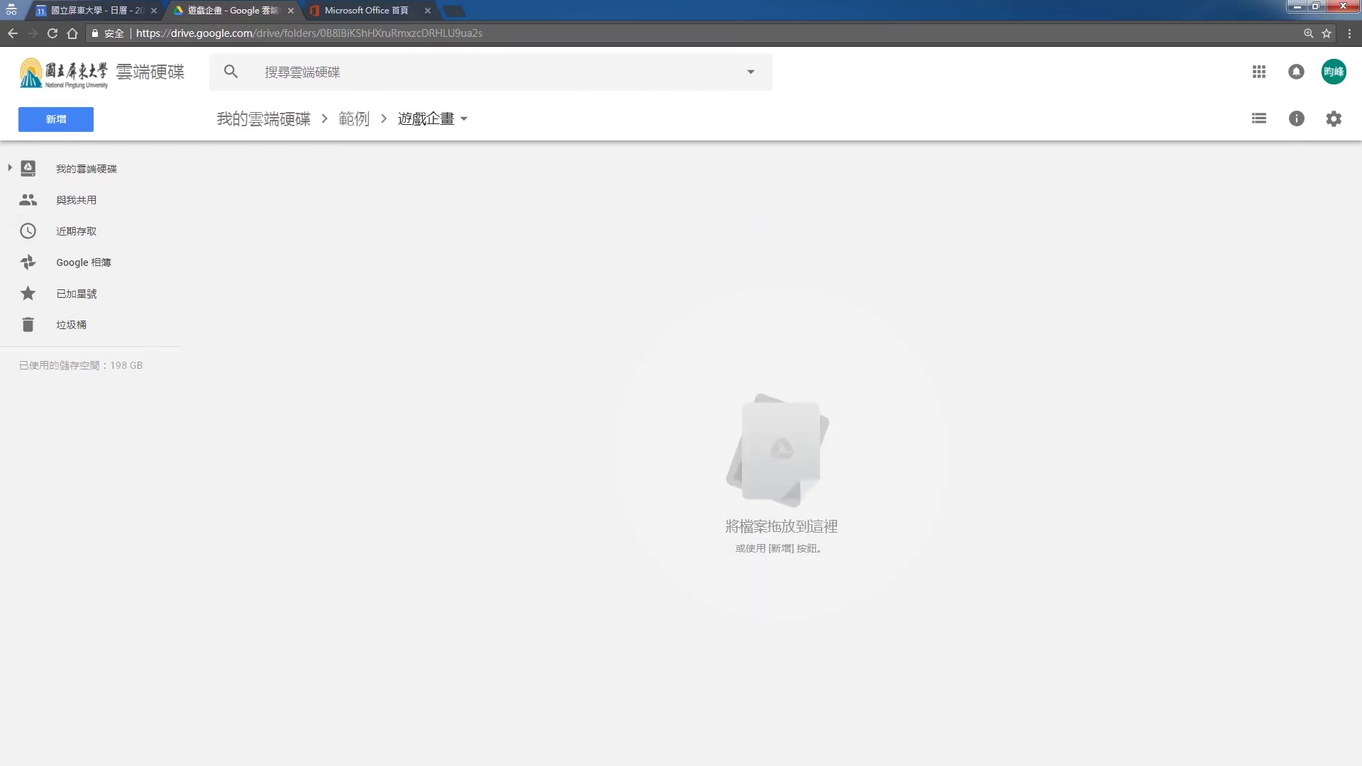
click(57, 124)
click(84, 153)
text(參)
text(考資料)
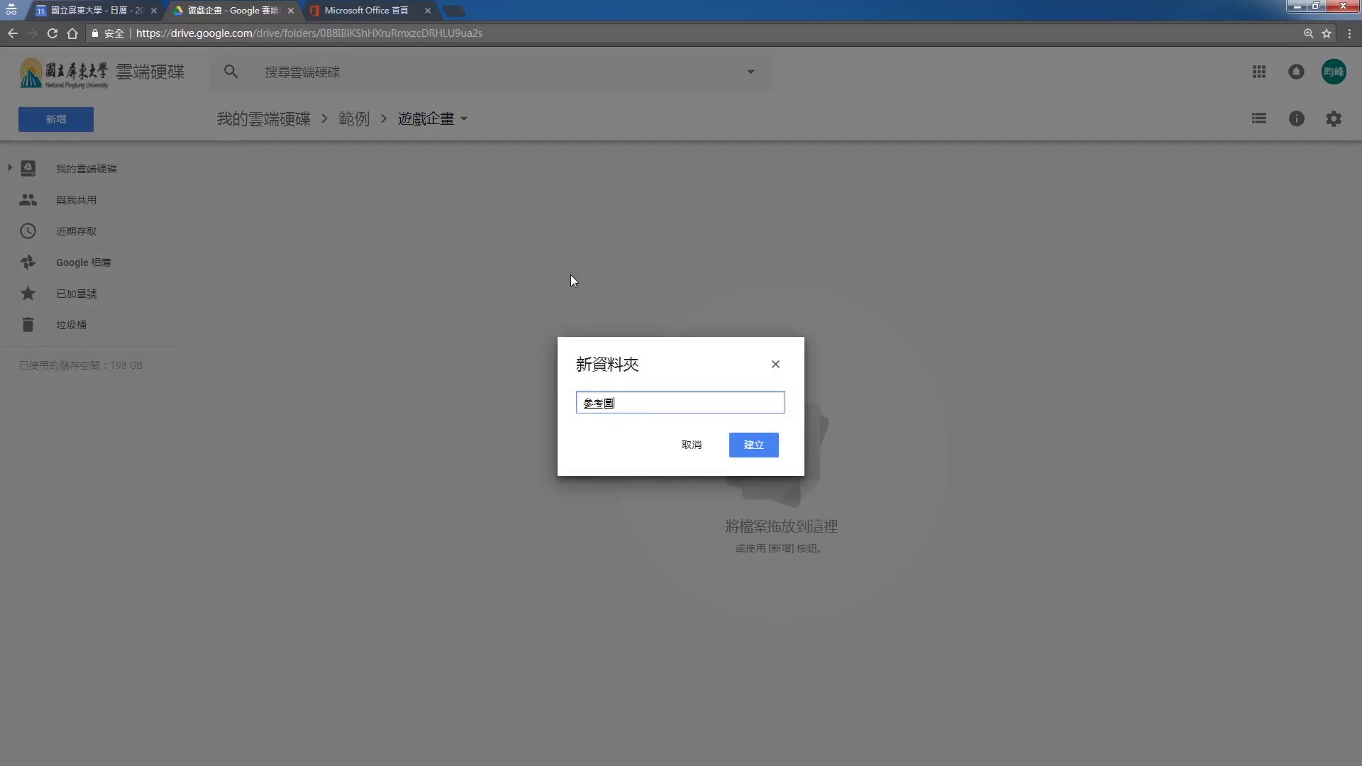
key(Return)
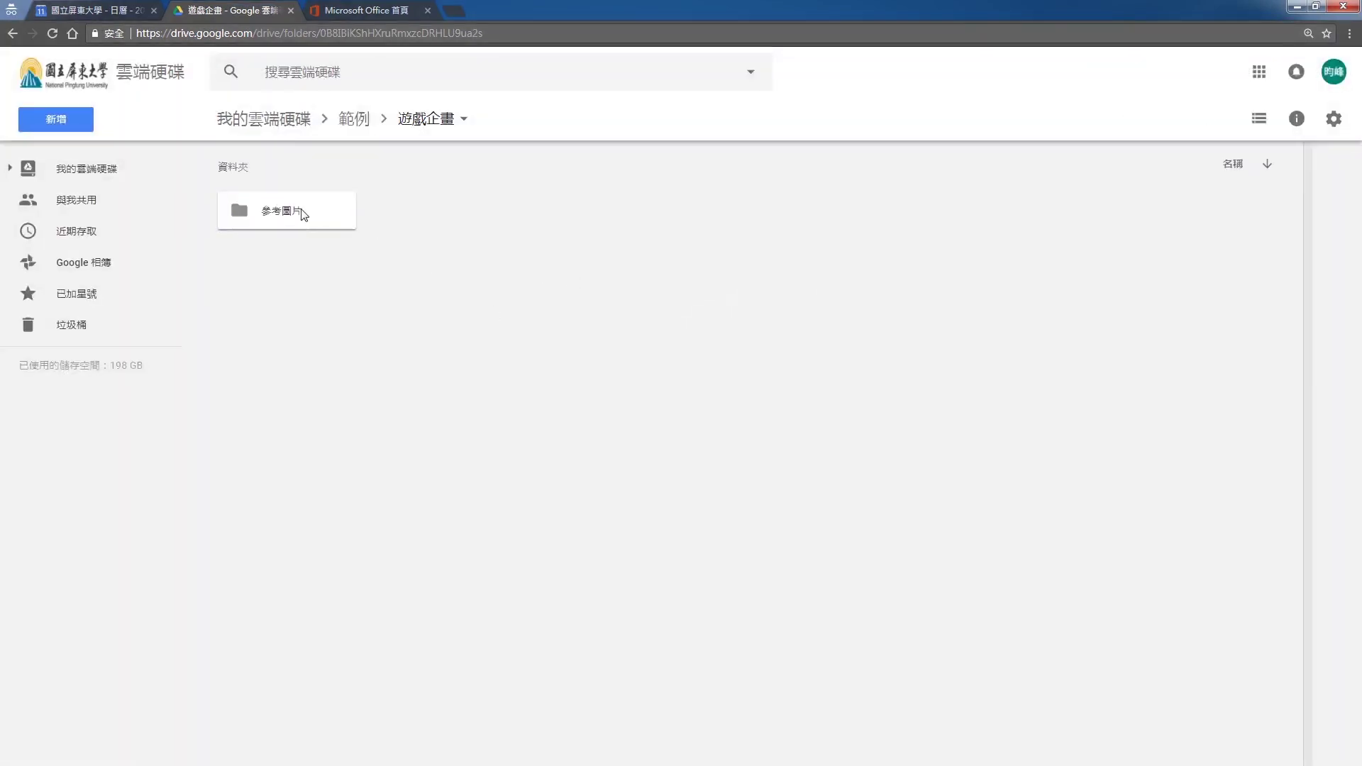
Create a Google Doc titled 遊戲企畫2017.1 in 遊戲企畫, then return to the Drive tab
click(74, 127)
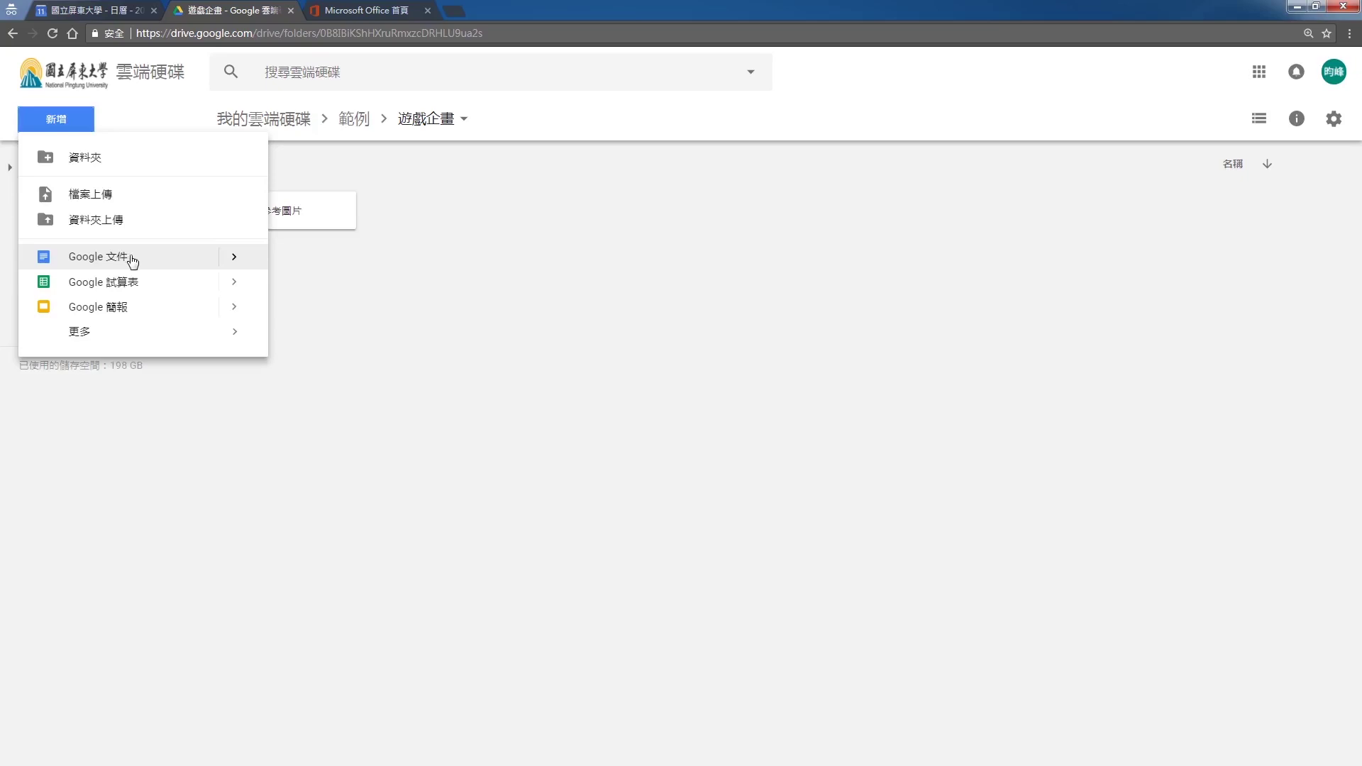
click(128, 260)
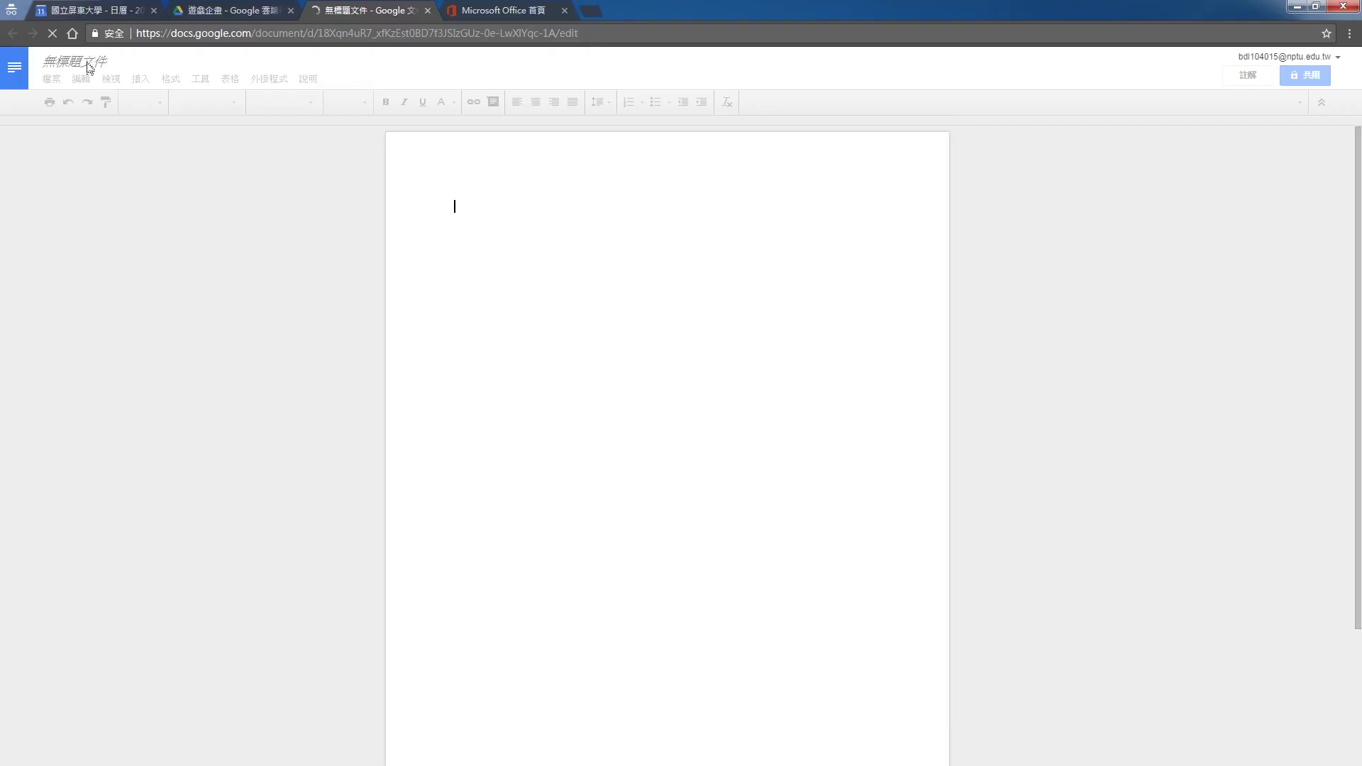
click(107, 62)
text(遊戲器)
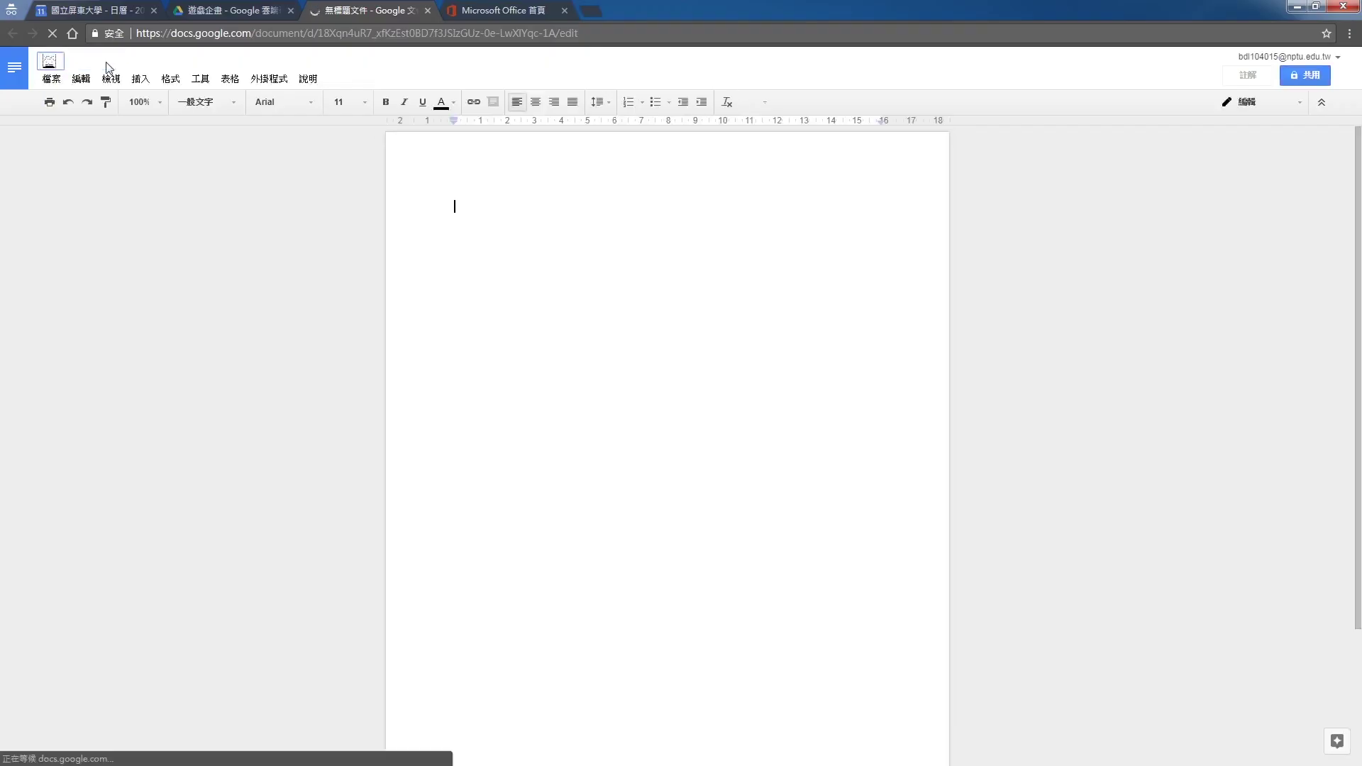
text(企畫20)
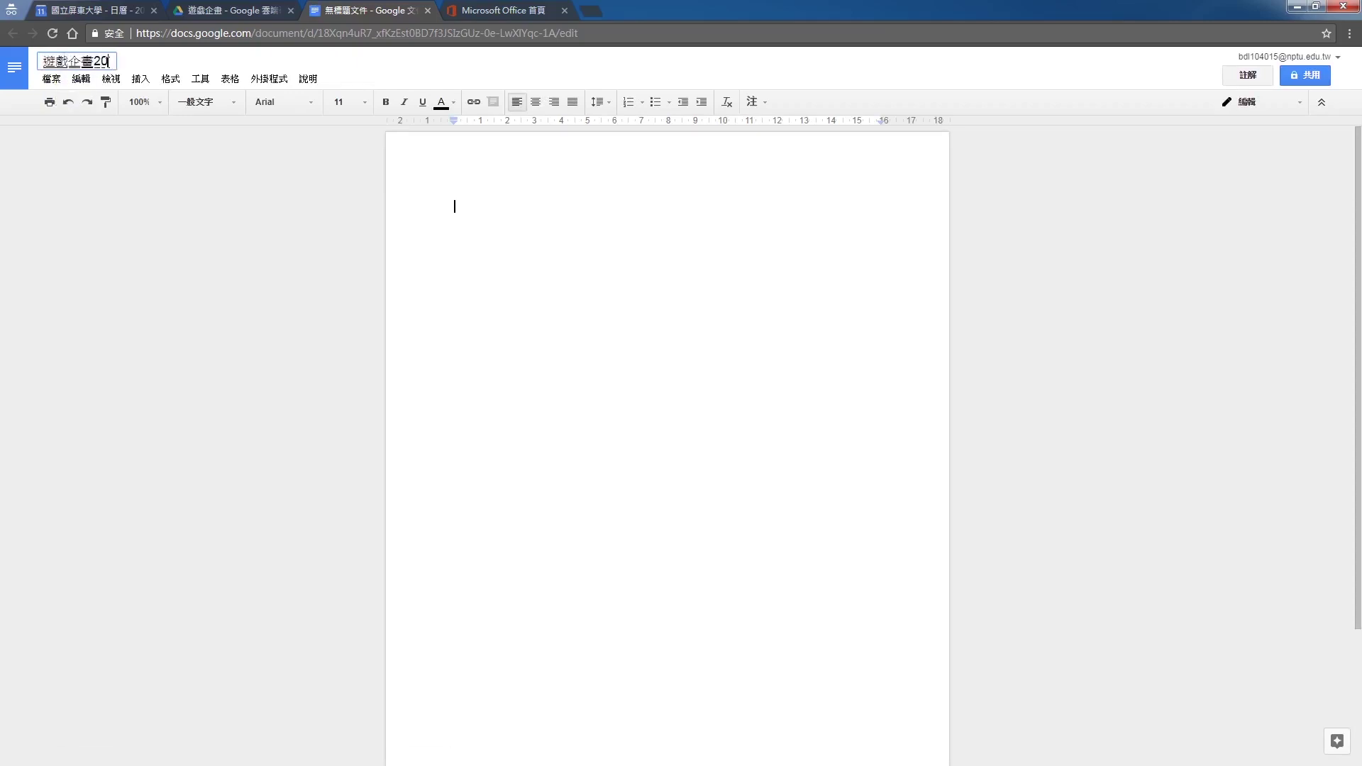
text(17.1)
click(747, 391)
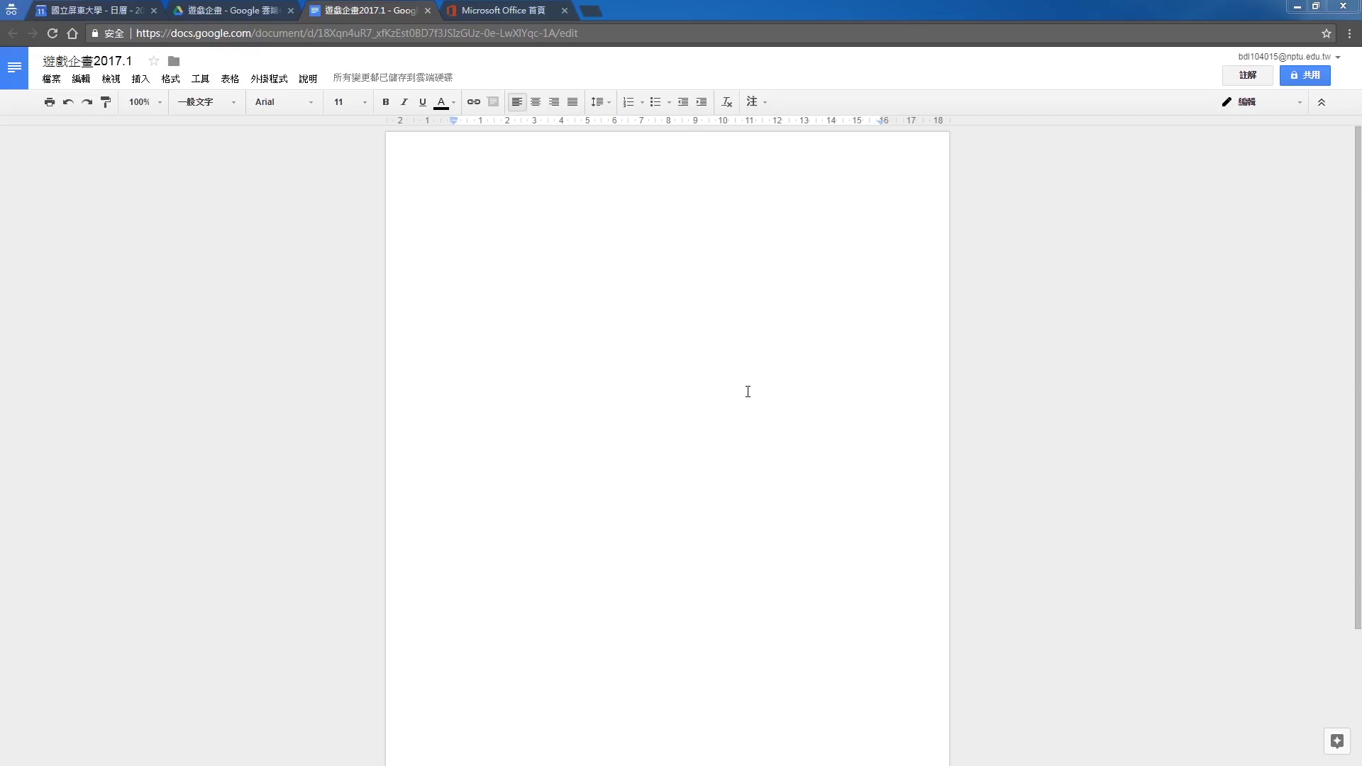
key(ctrl+shift+Tab)
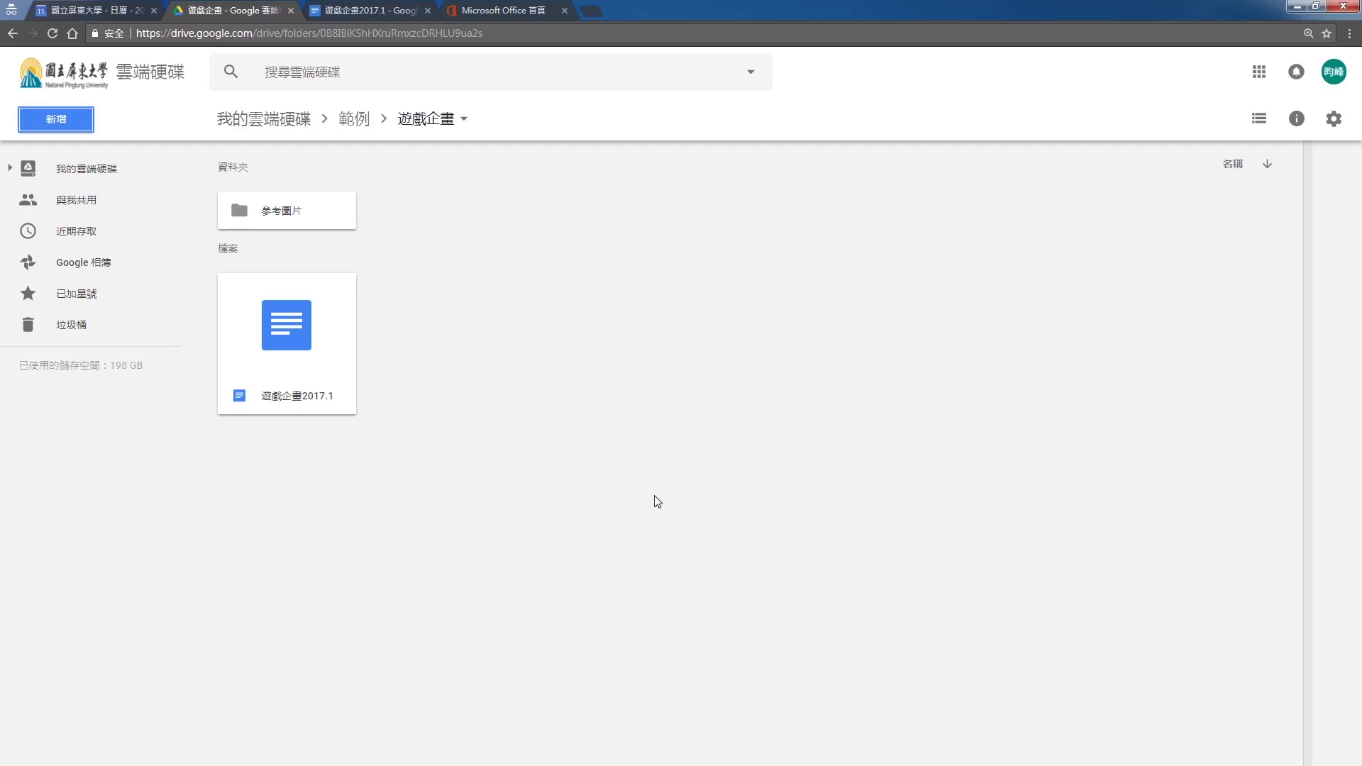
Check the 遊戲企畫2017.1 document, then create a new Google Slides presentation from Drive
click(320, 355)
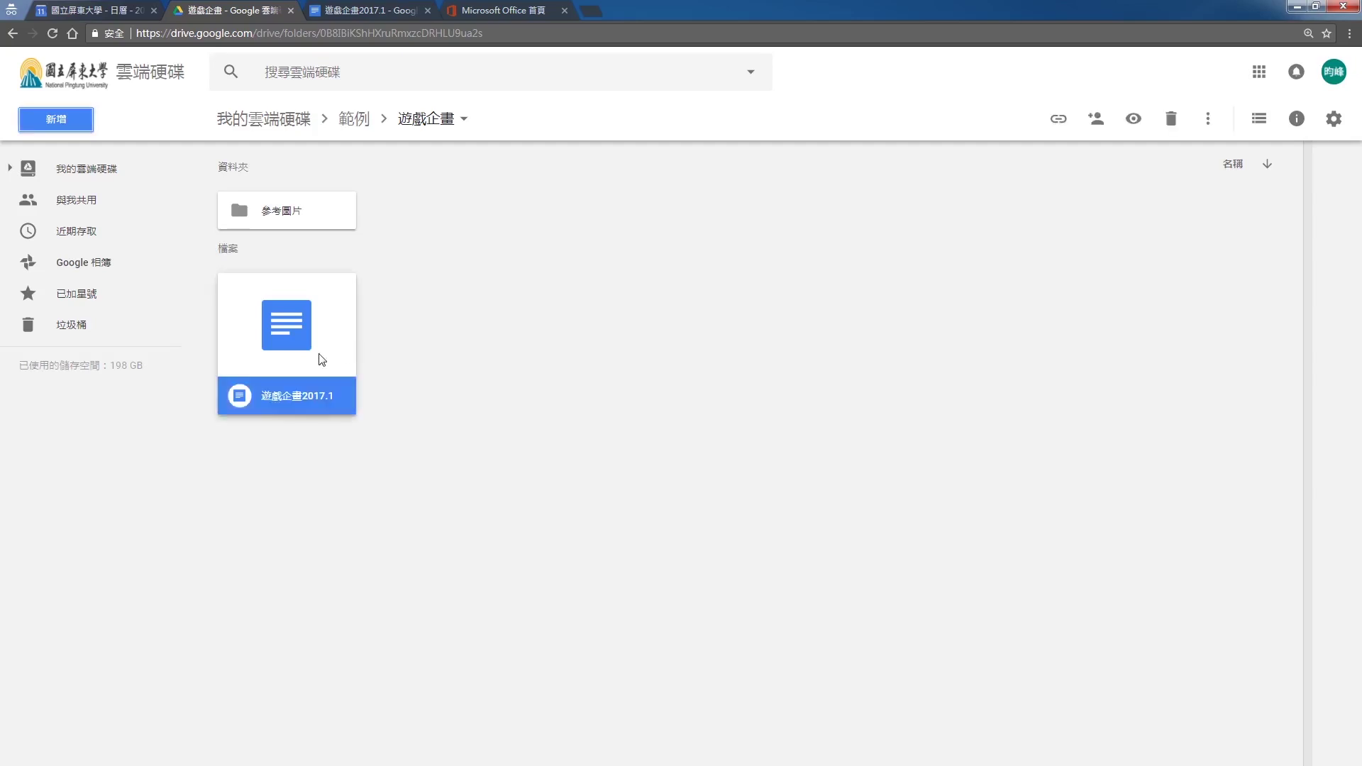
key(ctrl+Tab)
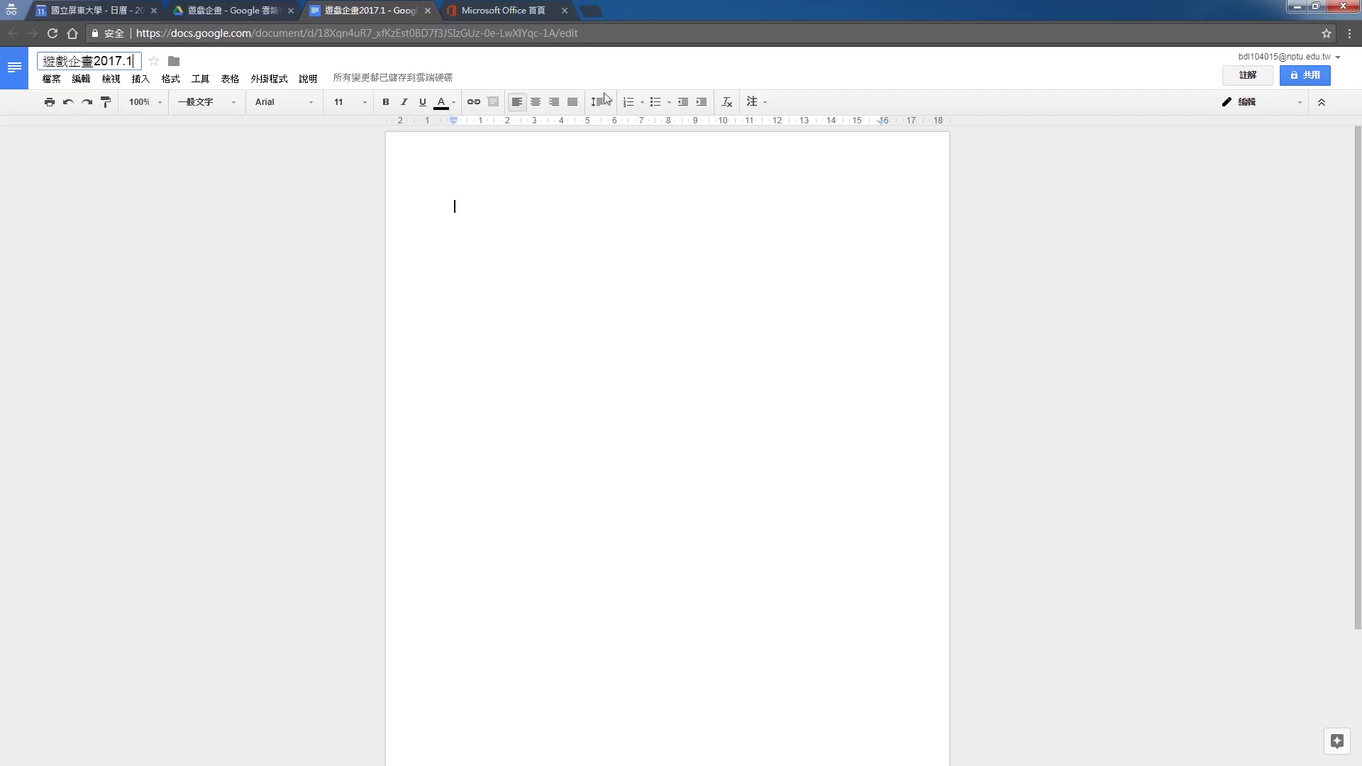
click(236, 10)
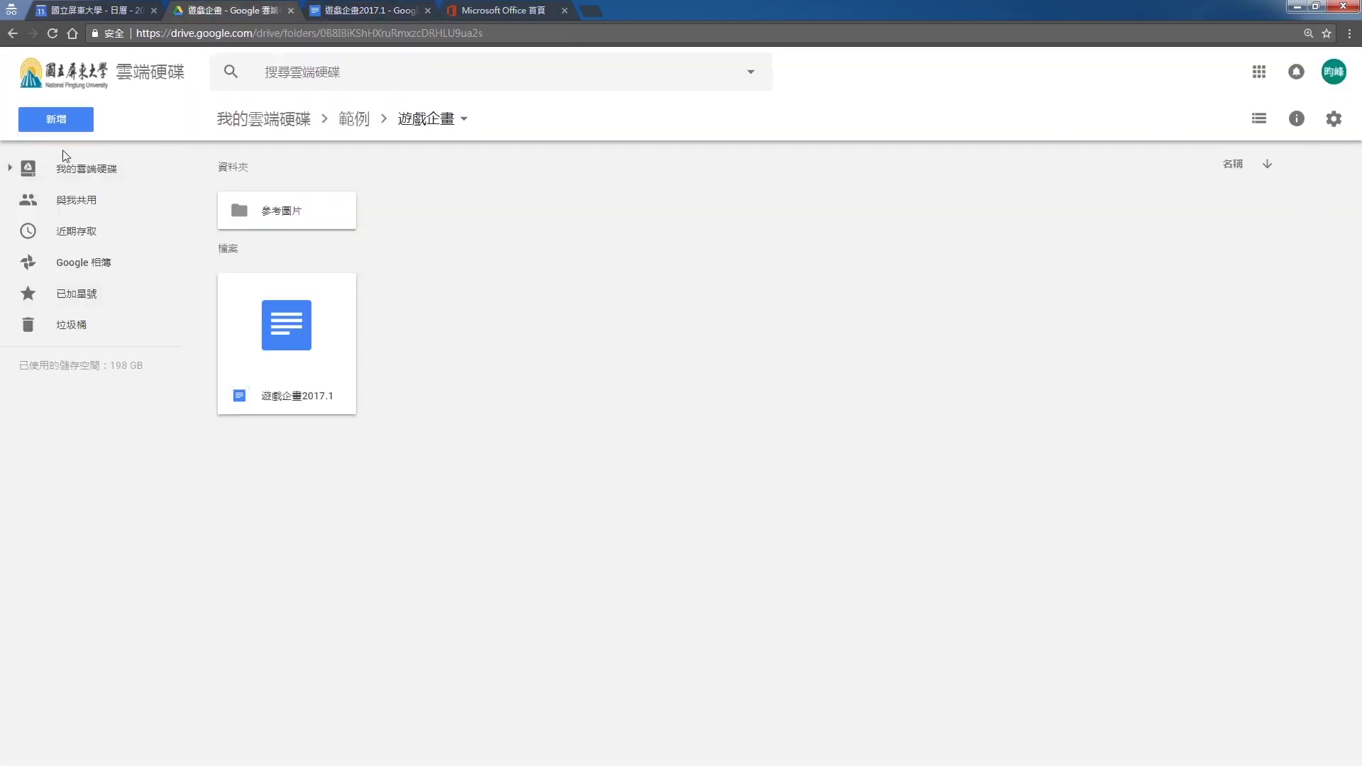
click(56, 119)
click(131, 309)
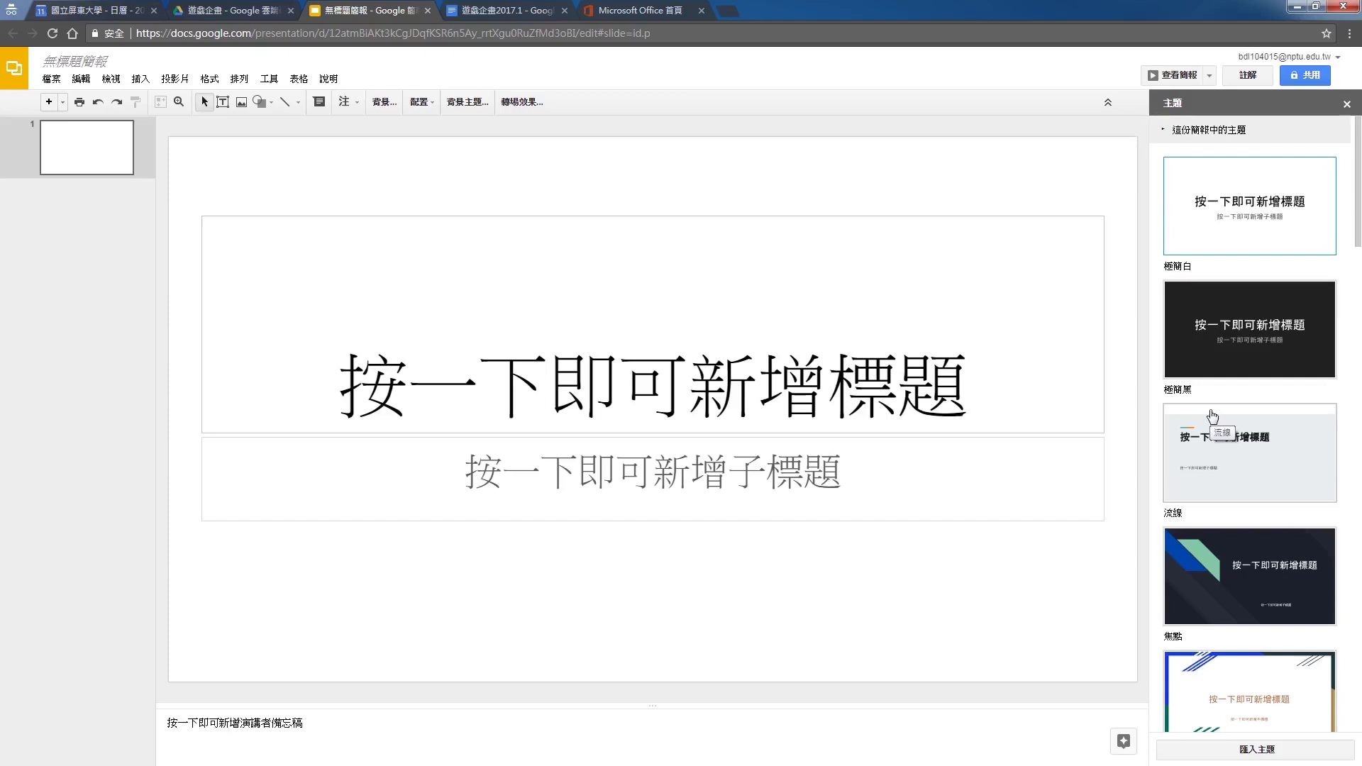
Switch to the 遊戲企畫2017.1 document tab and restore down the browser window
click(496, 10)
click(1315, 5)
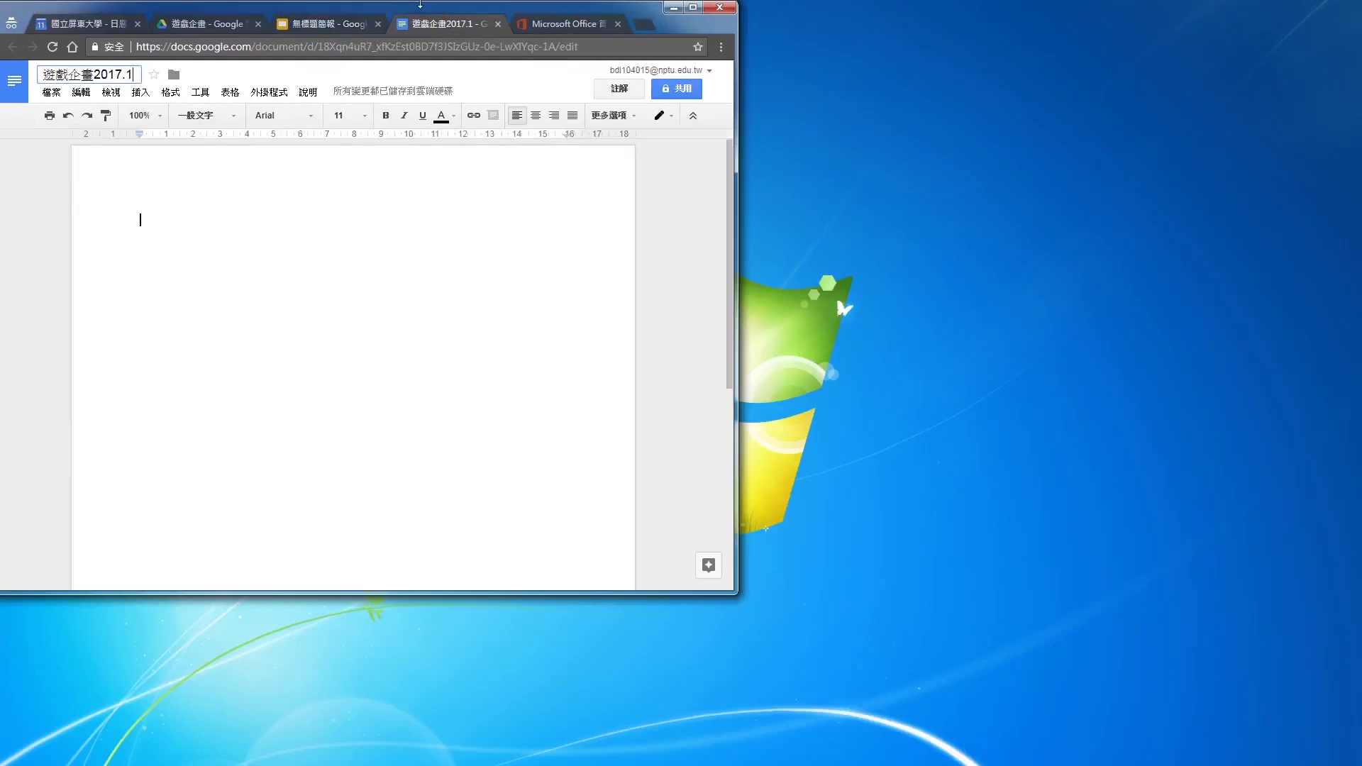
Maximize the browser window again and return to the 無標題簡報 tab
double_click(421, 7)
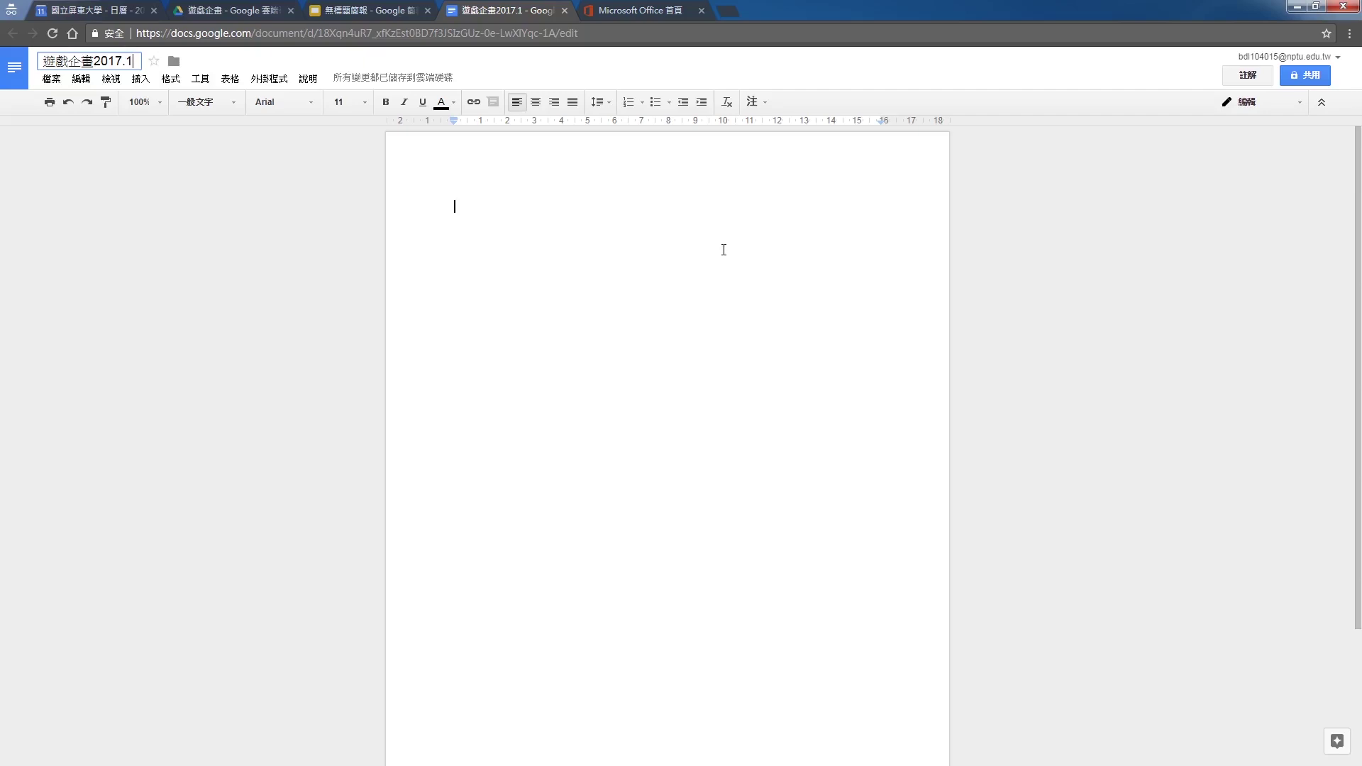
click(417, 7)
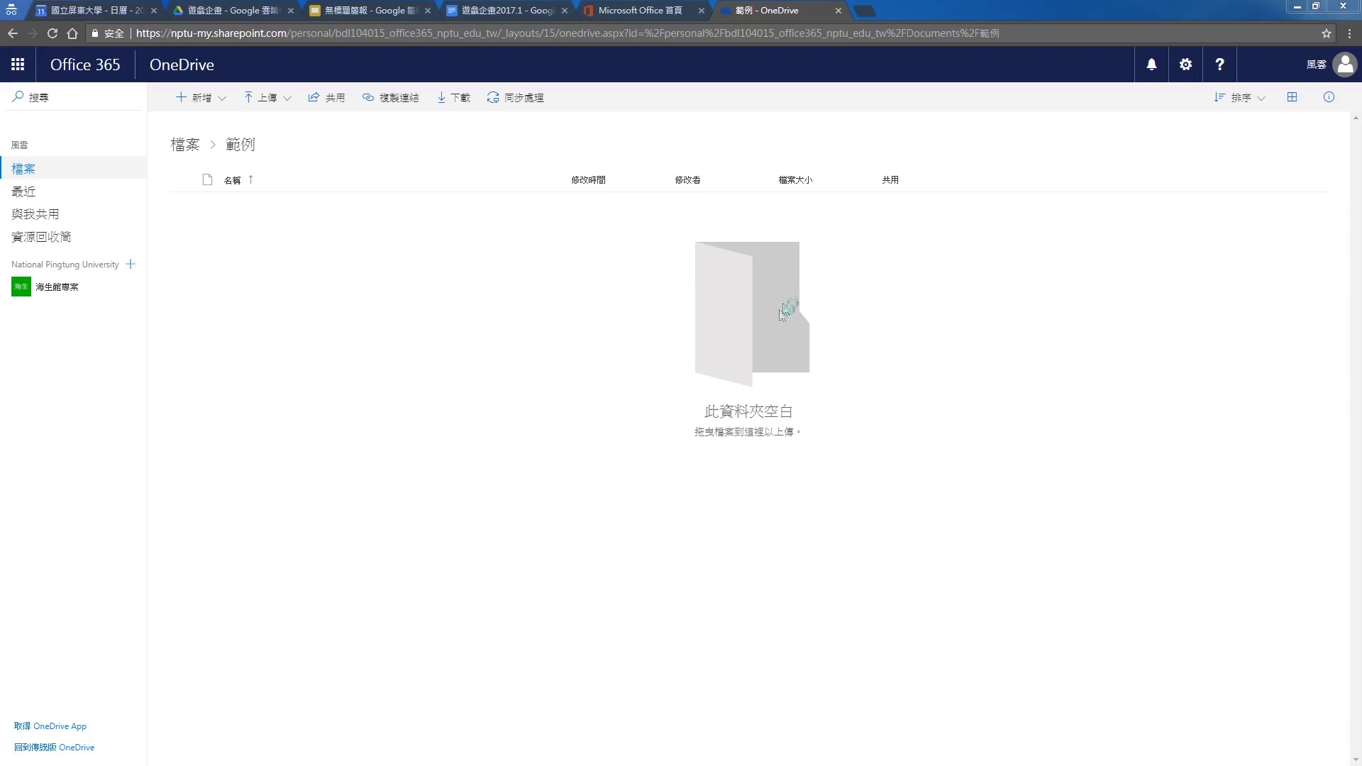
Create a folder named 動畫企畫 in OneDrive's 範例 folder and select it
click(205, 103)
click(237, 141)
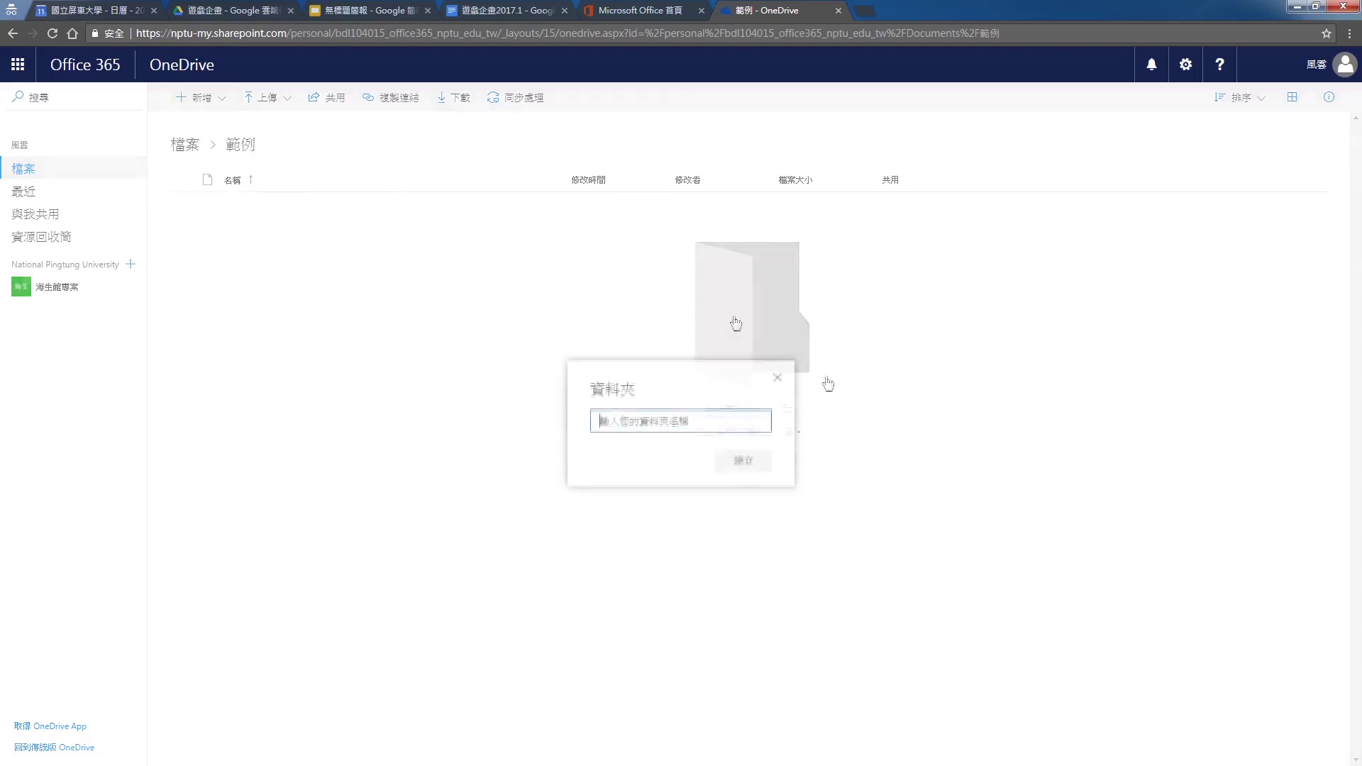
text(個化企畫)
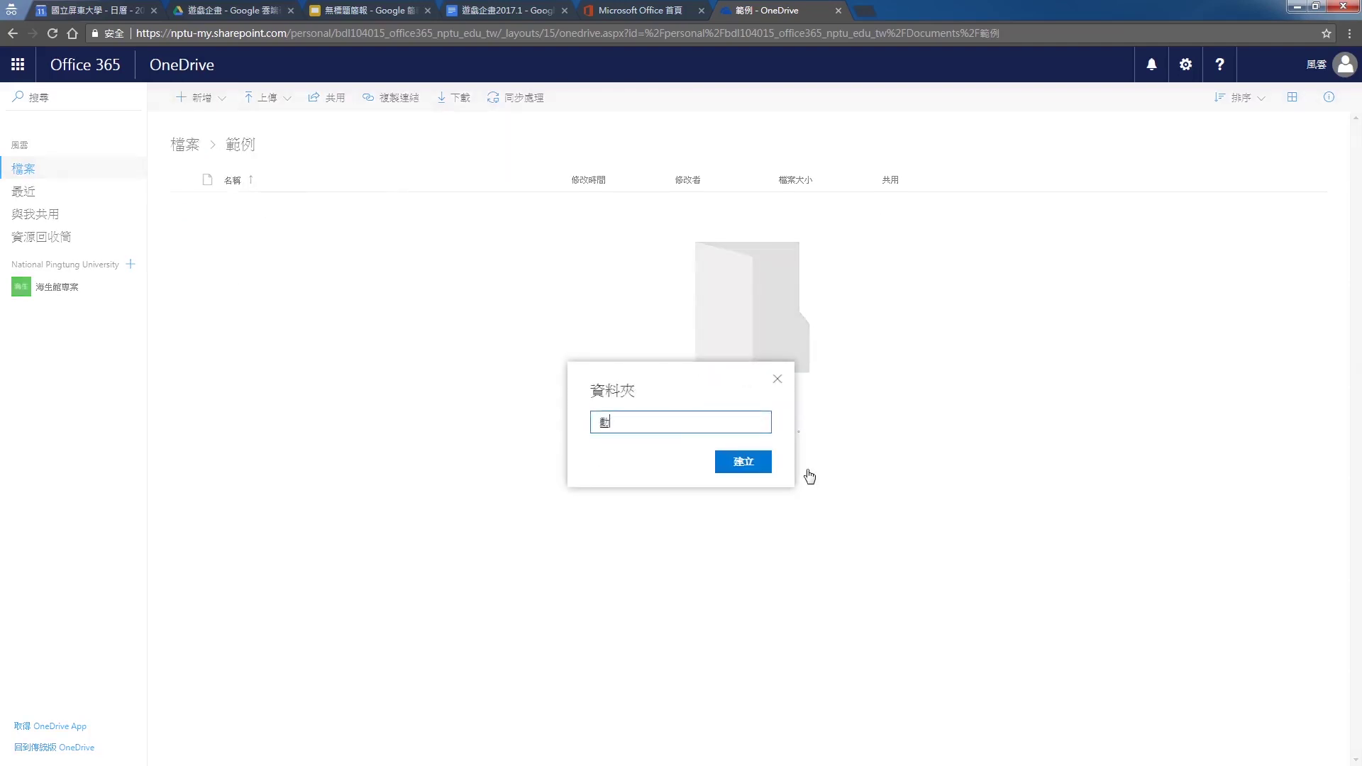
key(Return)
key(Return)
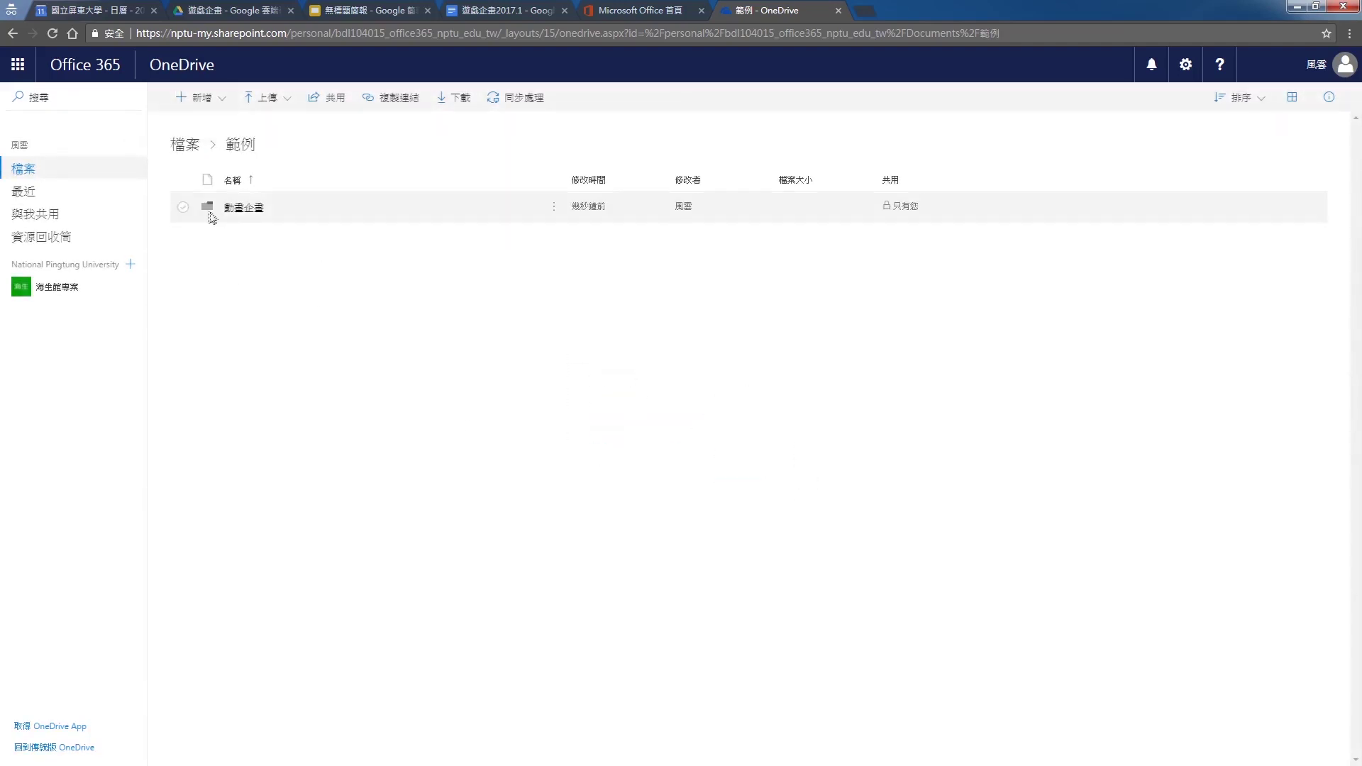
click(185, 208)
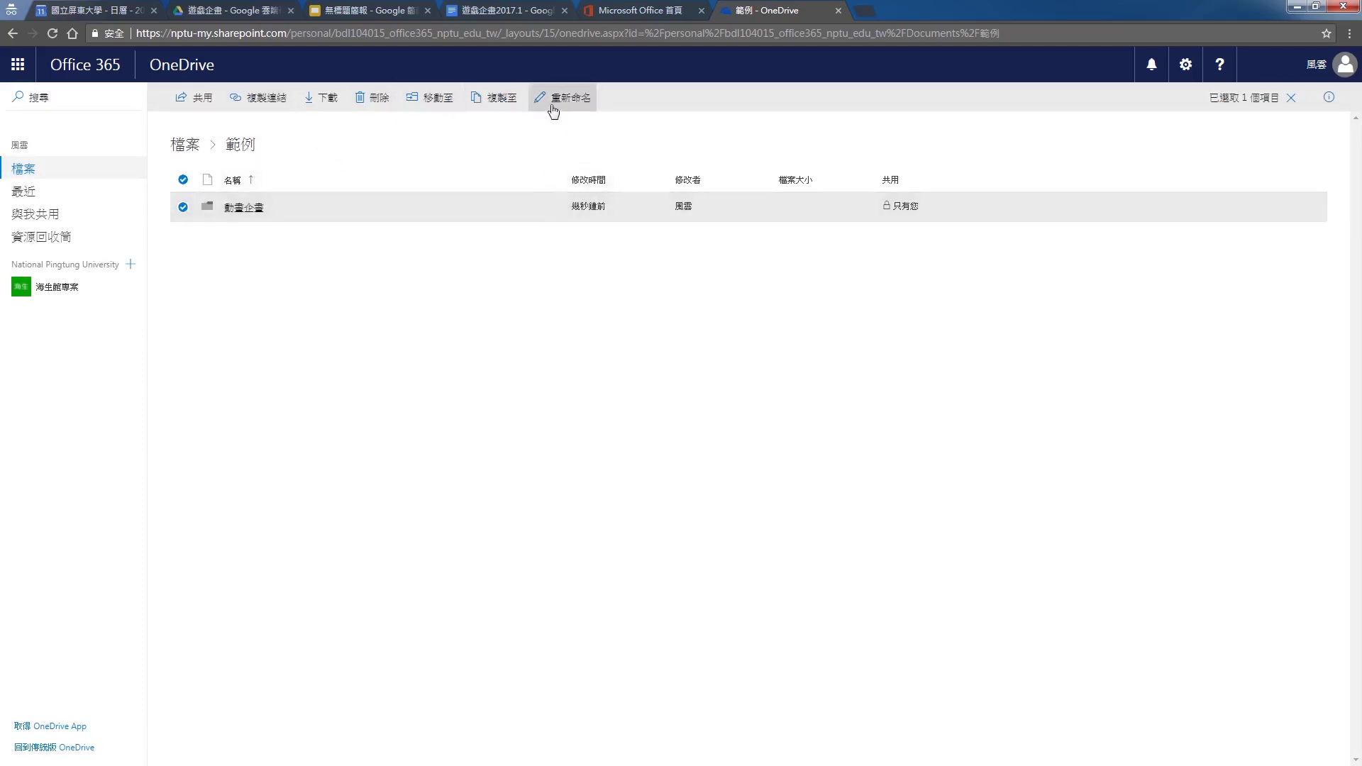
Review and close the 動畫企畫 sharing panel, then enter the empty folder
click(193, 98)
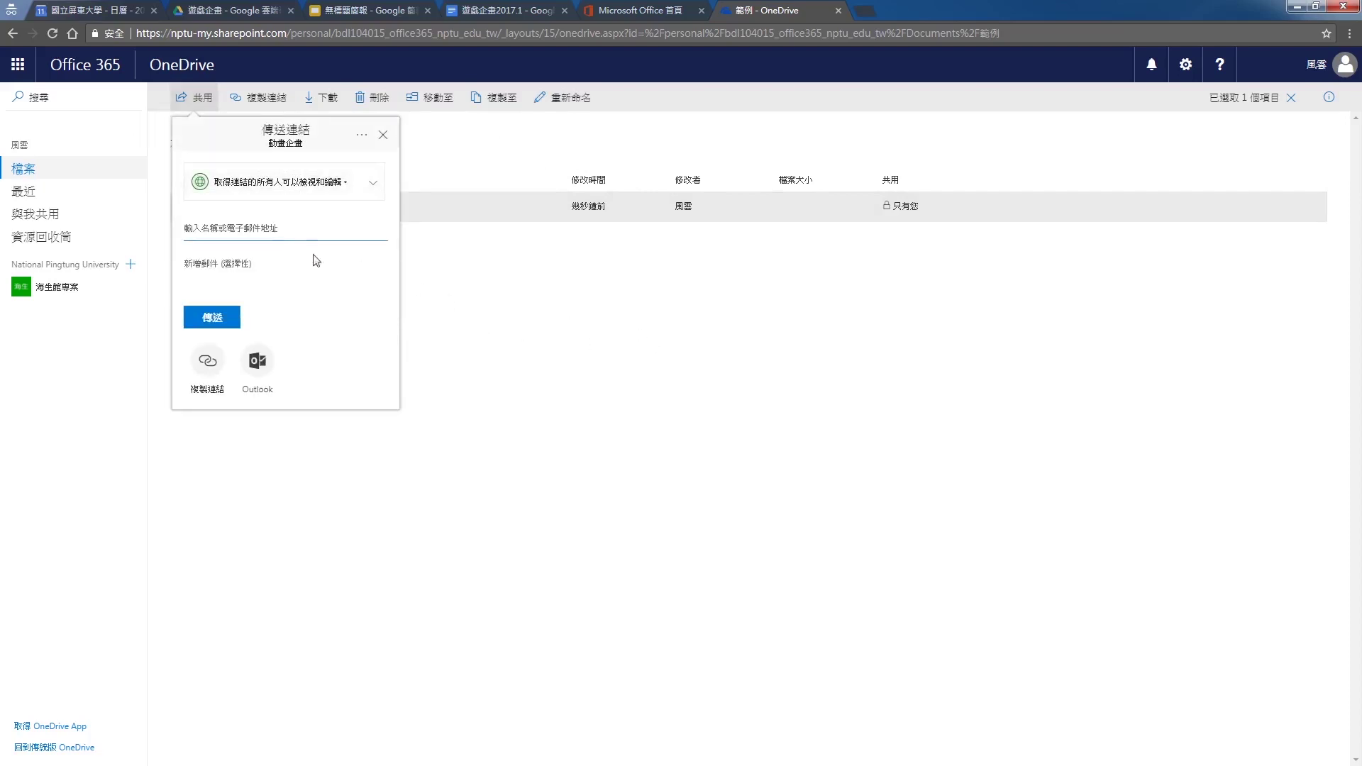
click(383, 135)
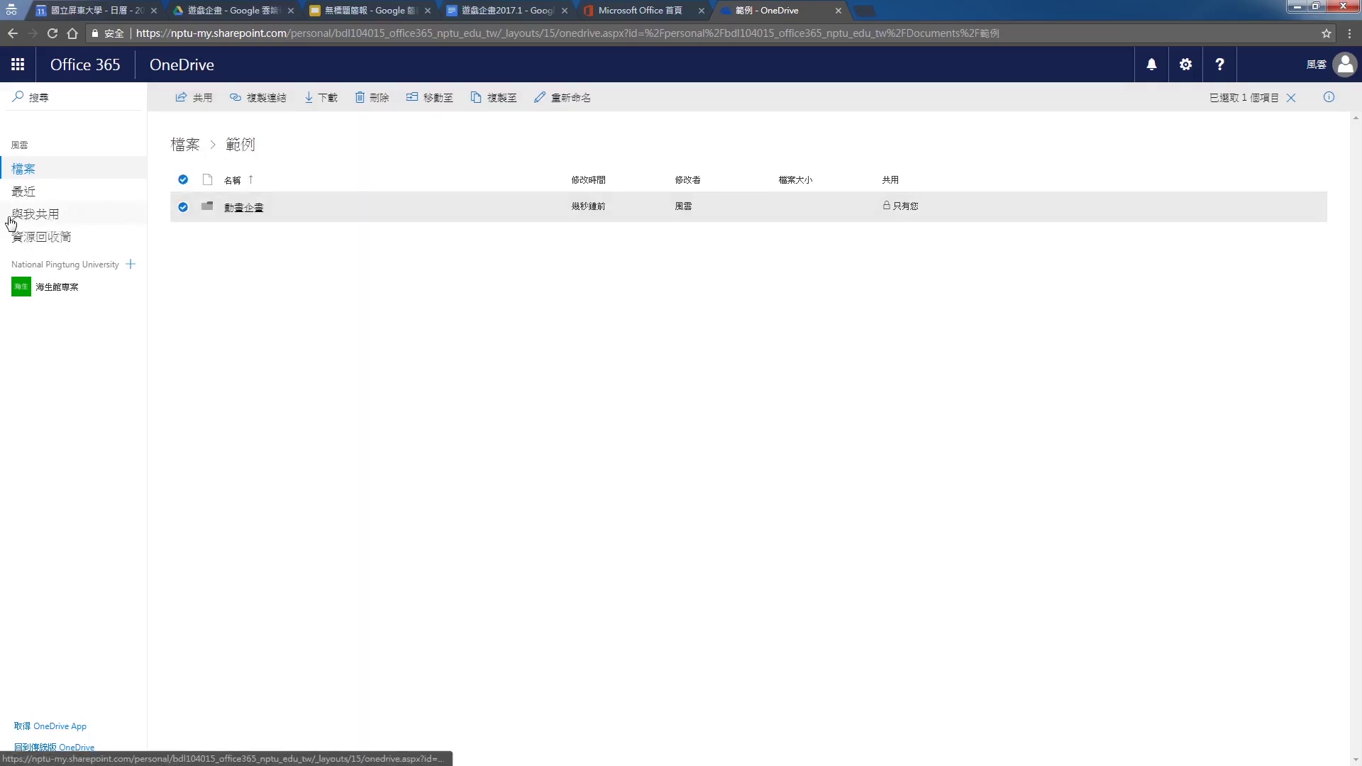
click(258, 213)
click(193, 98)
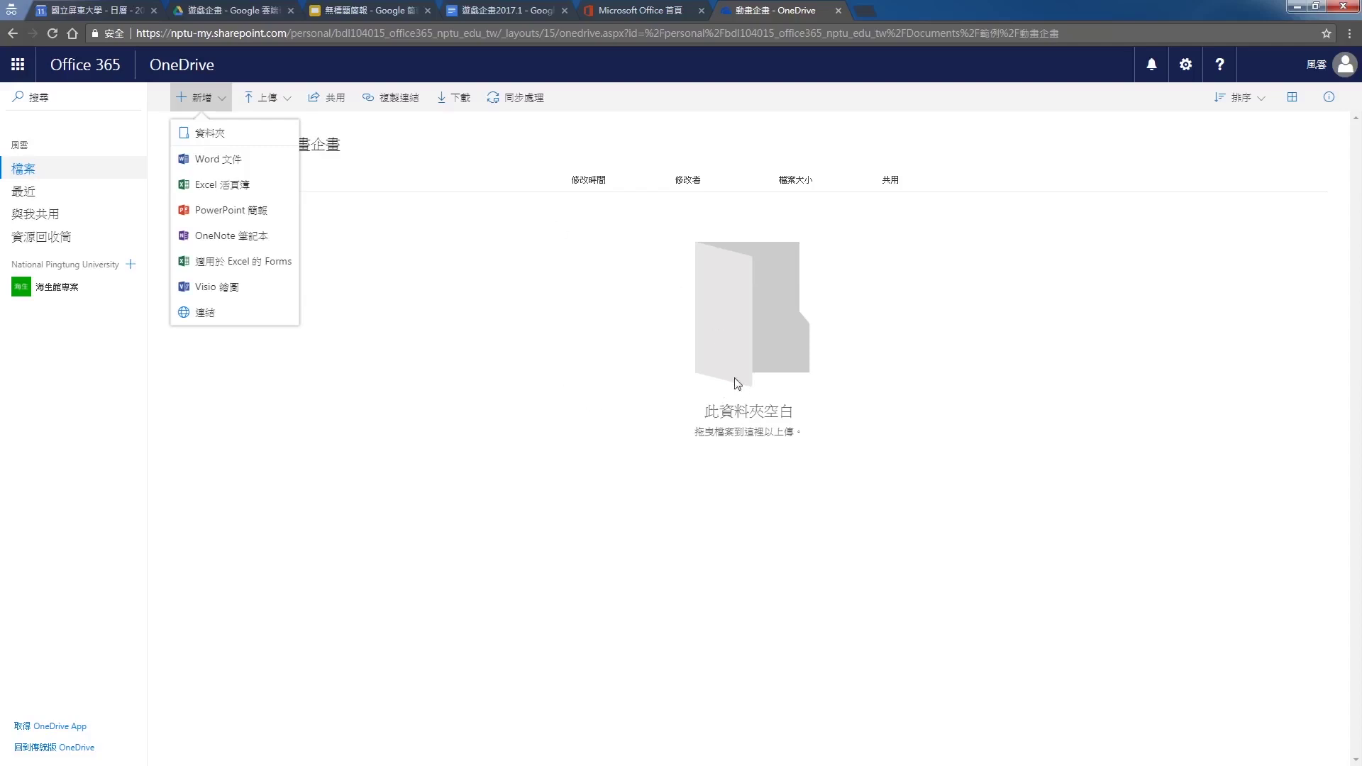
Compare with the Google Drive 遊戲企畫 tab, then go to the Office 365 home page
click(257, 8)
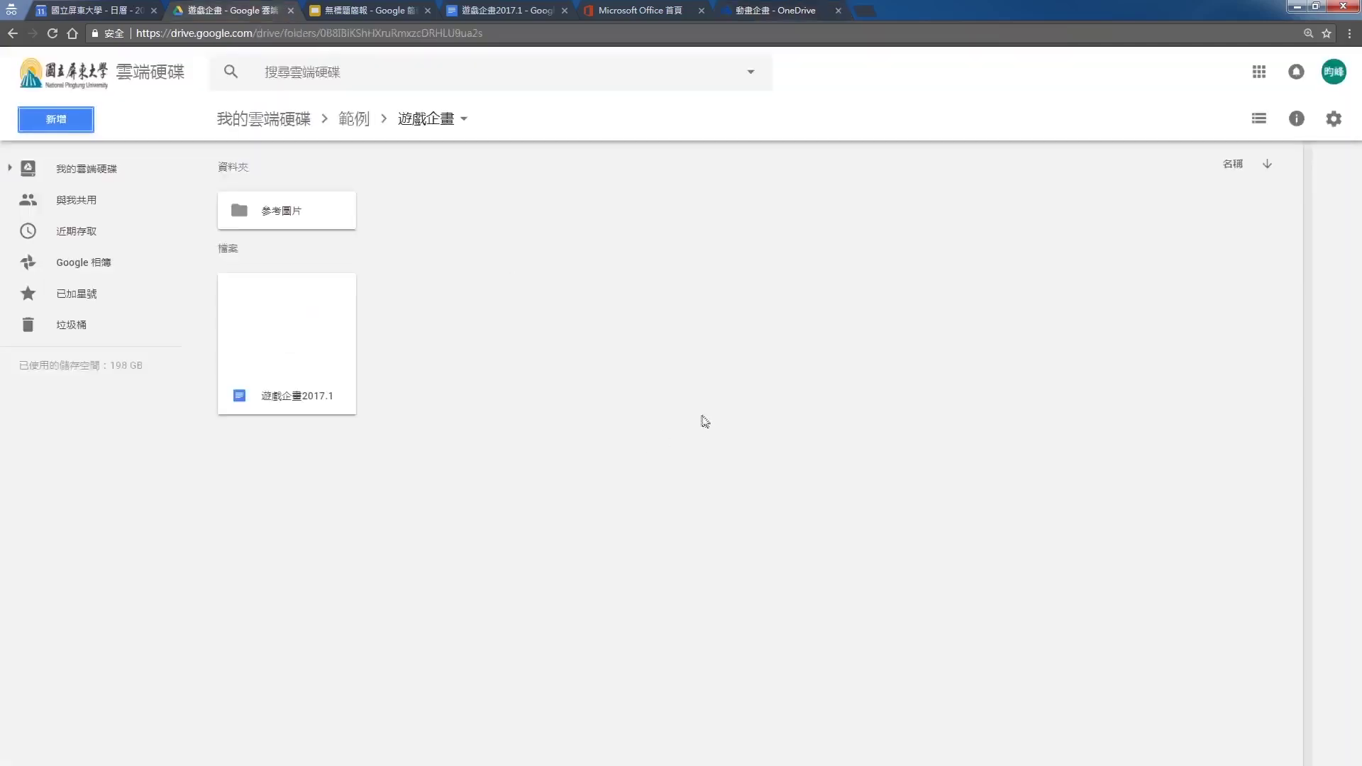
key(ctrl+9)
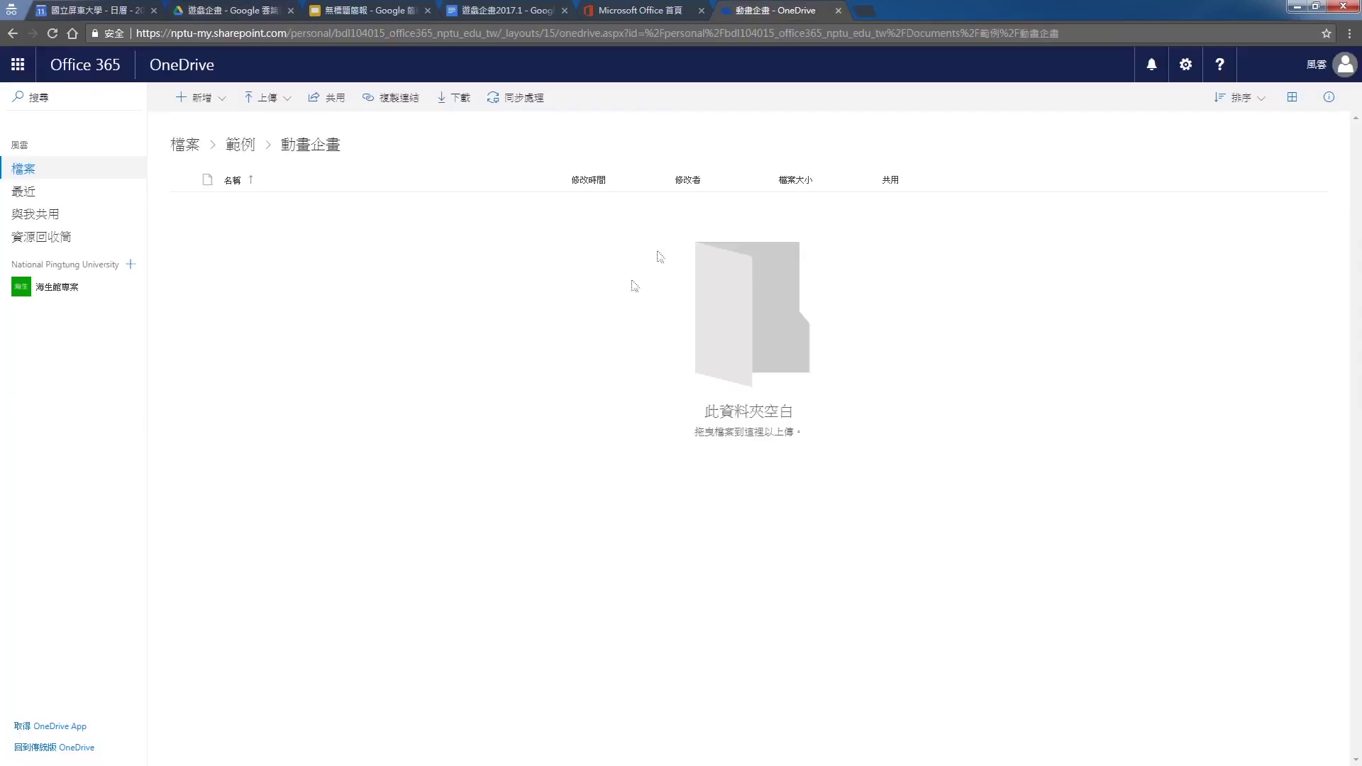
click(653, 9)
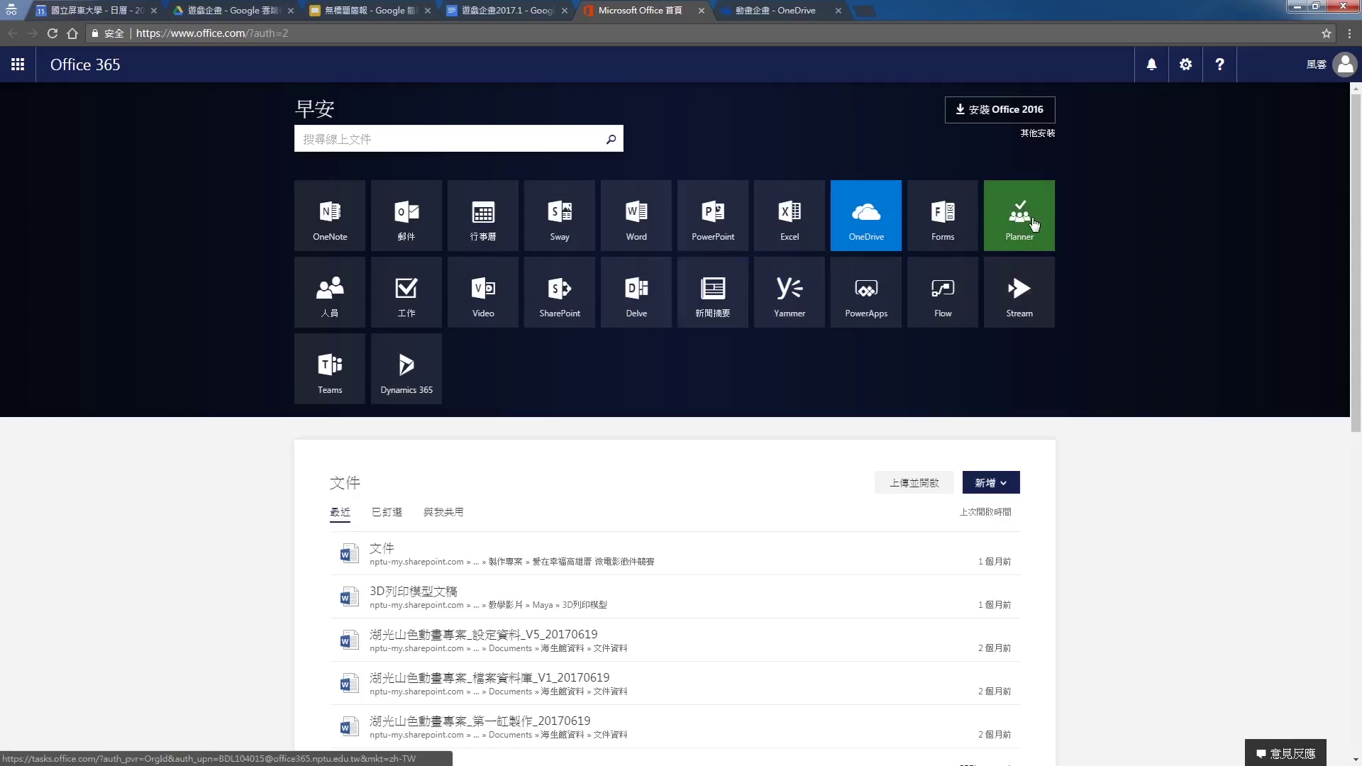
Launch Planner from its tile on the Office 365 home page
click(1033, 221)
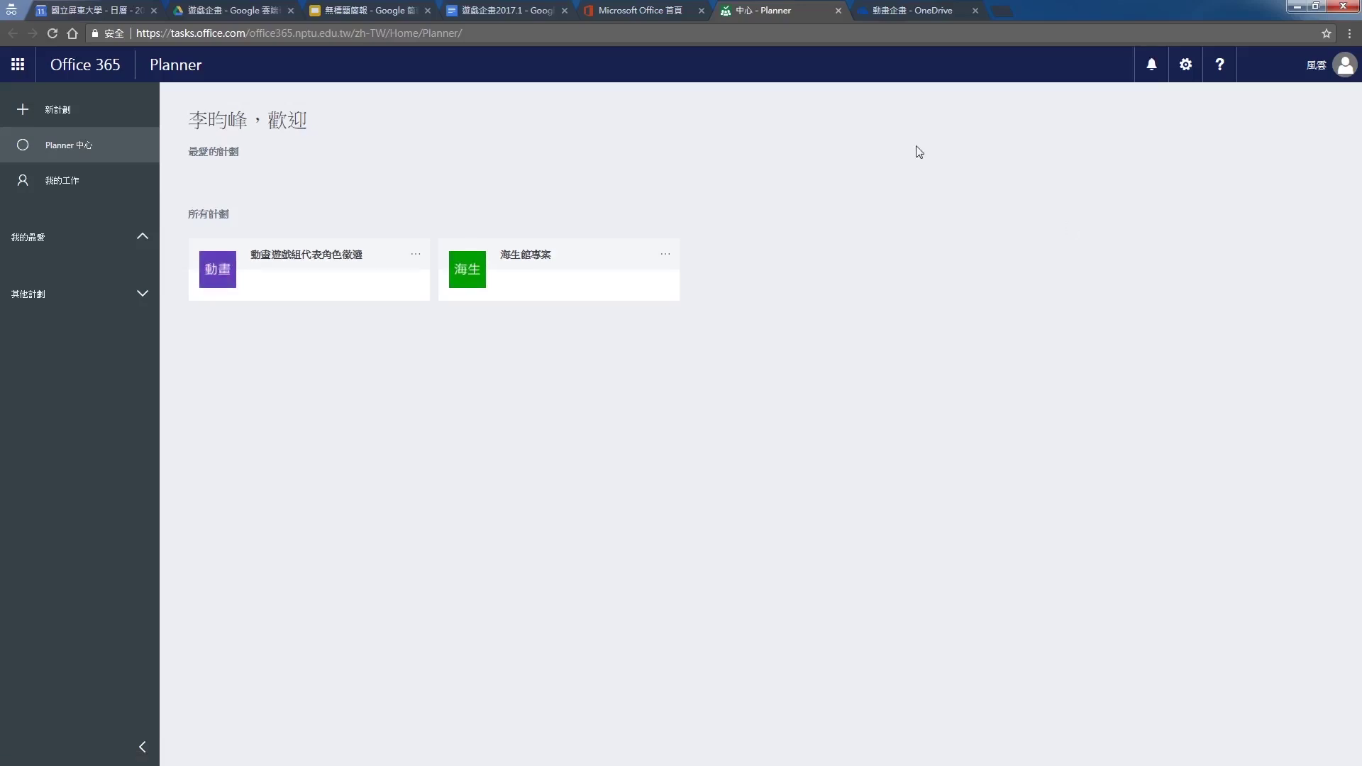
Create the plan 課堂小遊戲 with the description 老師要我們做的作業拉
click(57, 111)
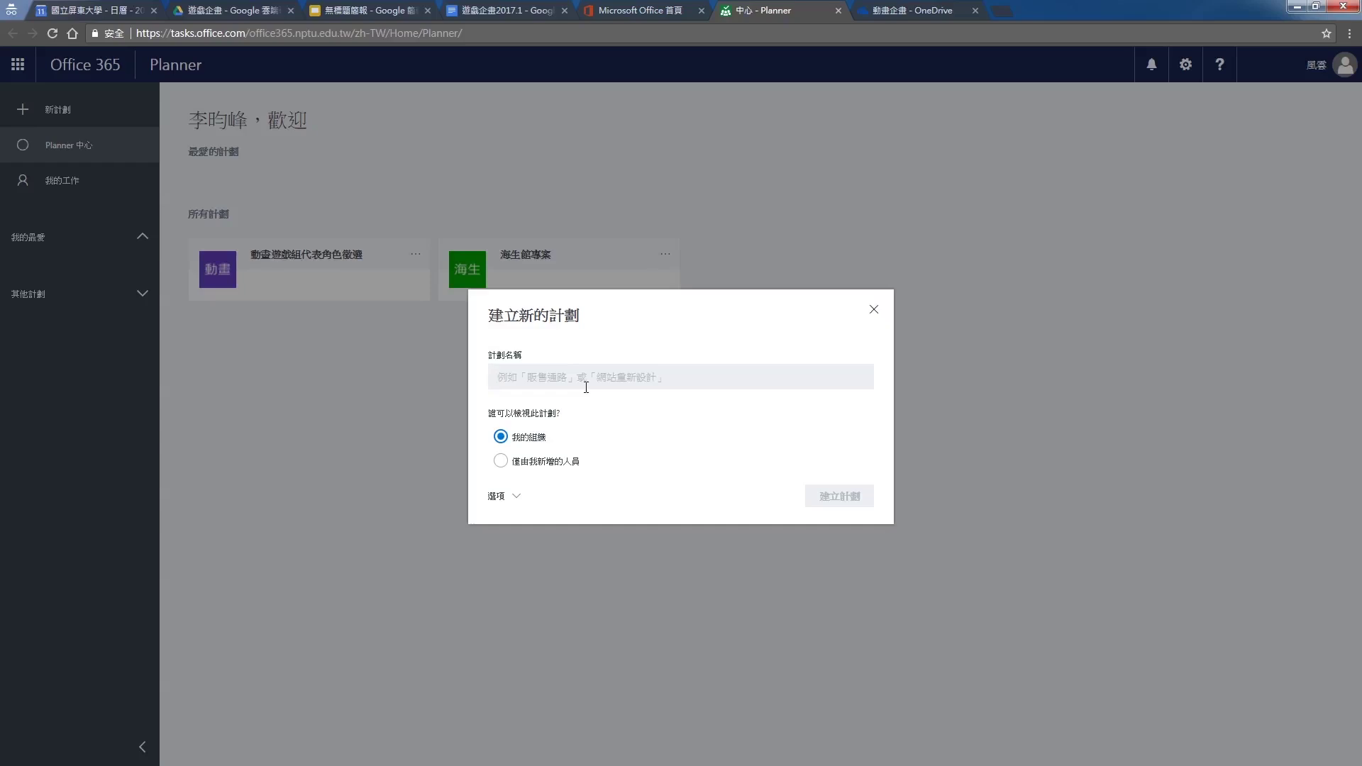
text(課堂)
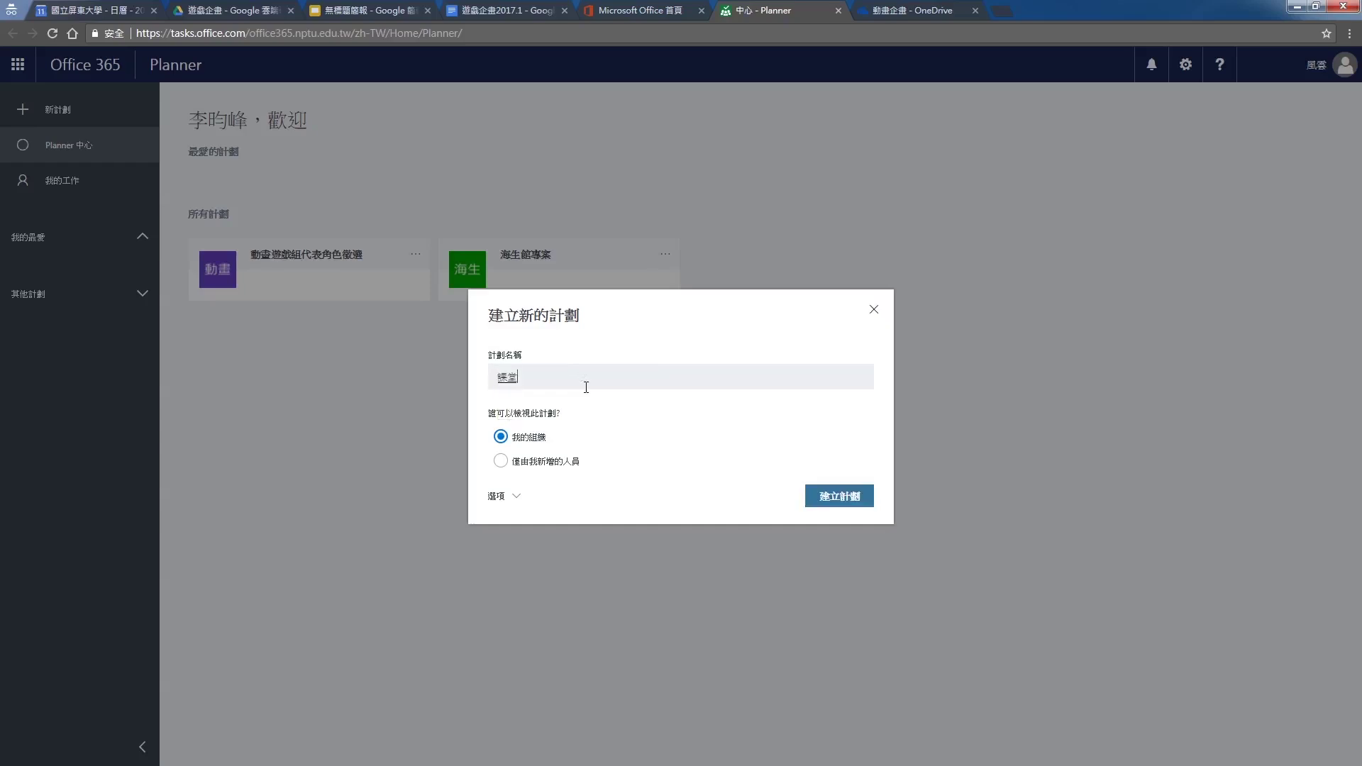
text(小遊戲)
key(Return)
click(504, 497)
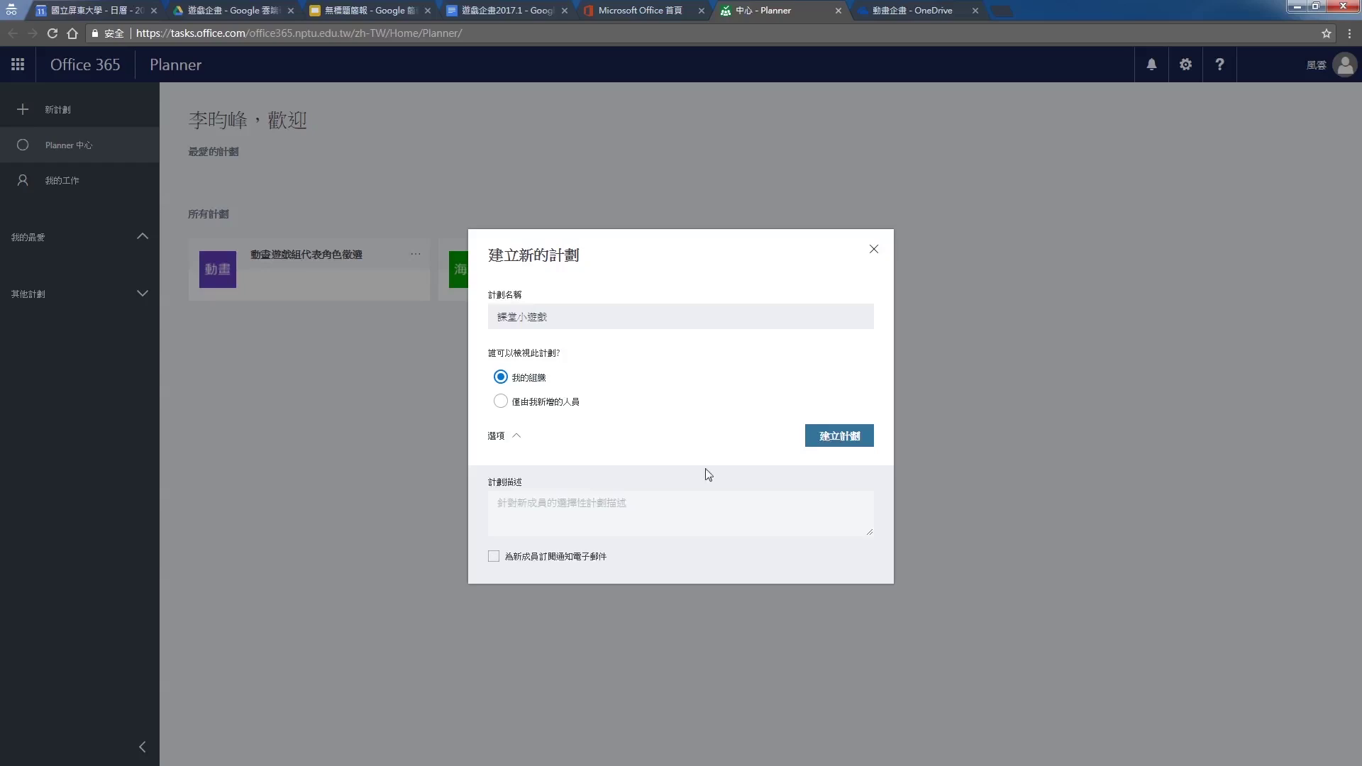
click(559, 513)
text(老師要我們做的作業拉)
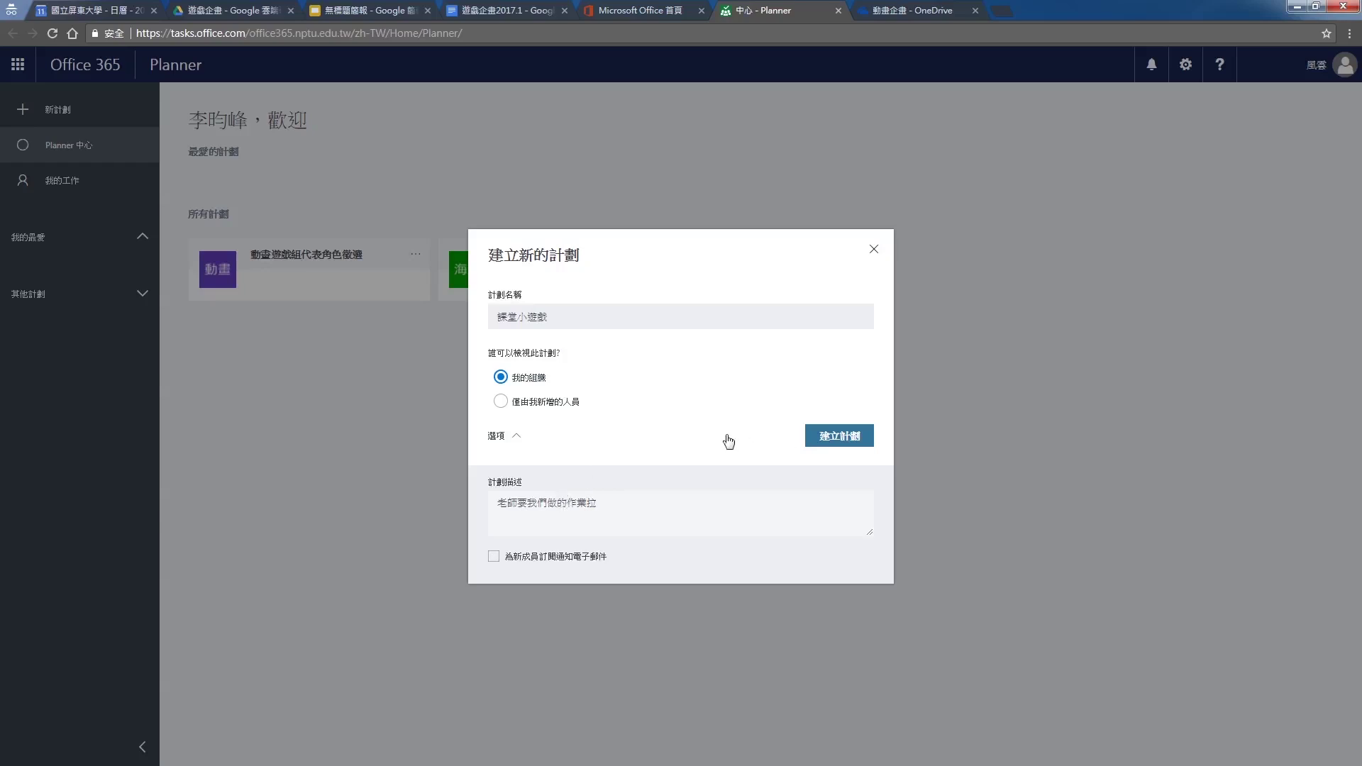
click(855, 440)
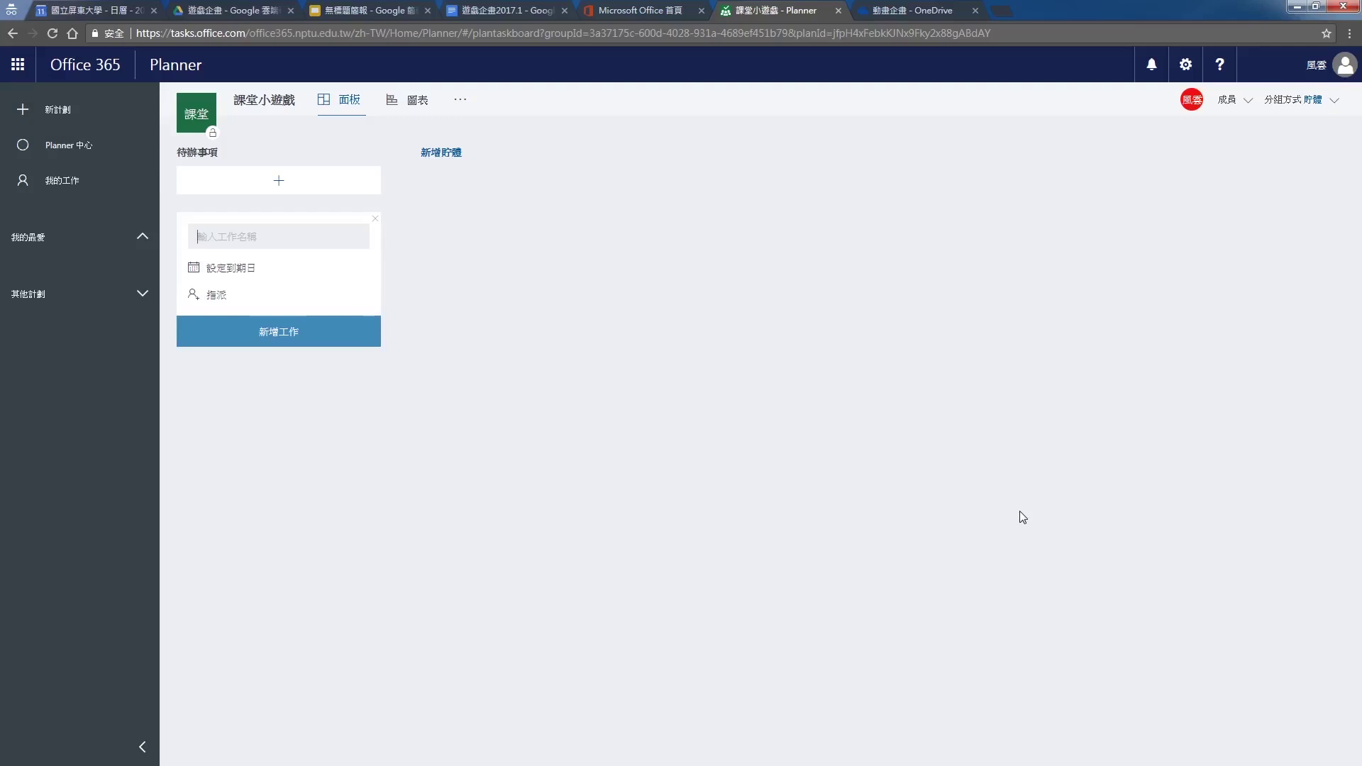
click(467, 100)
click(478, 175)
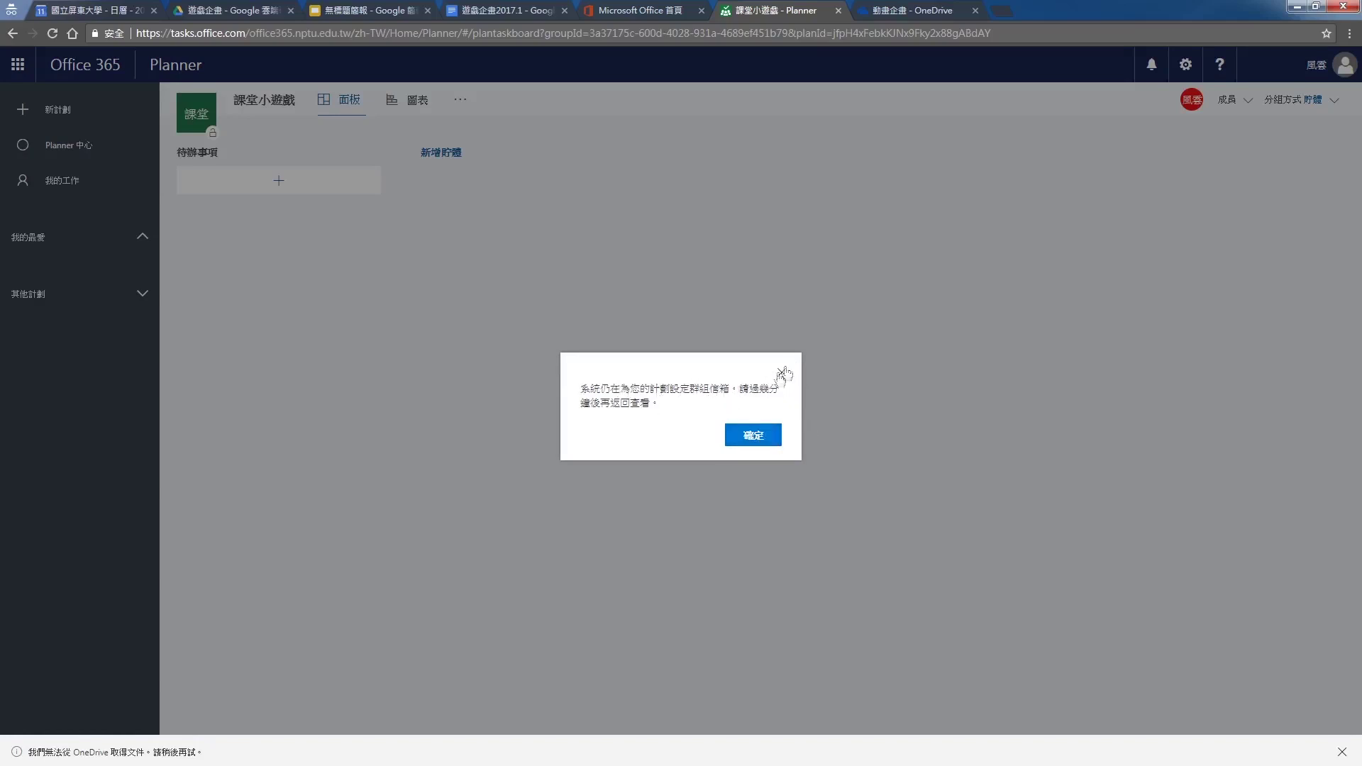
click(753, 435)
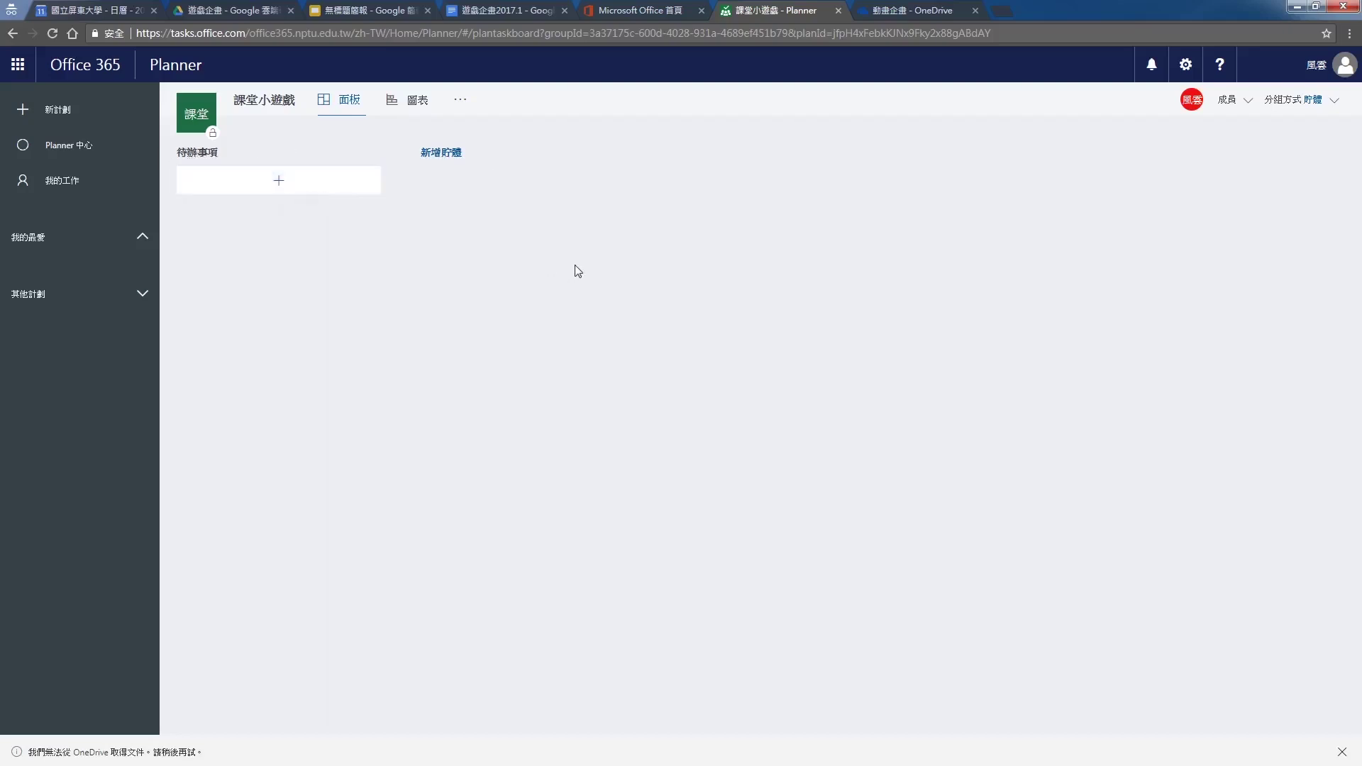
Add a new bucket named 資料尋找 to the board
click(458, 162)
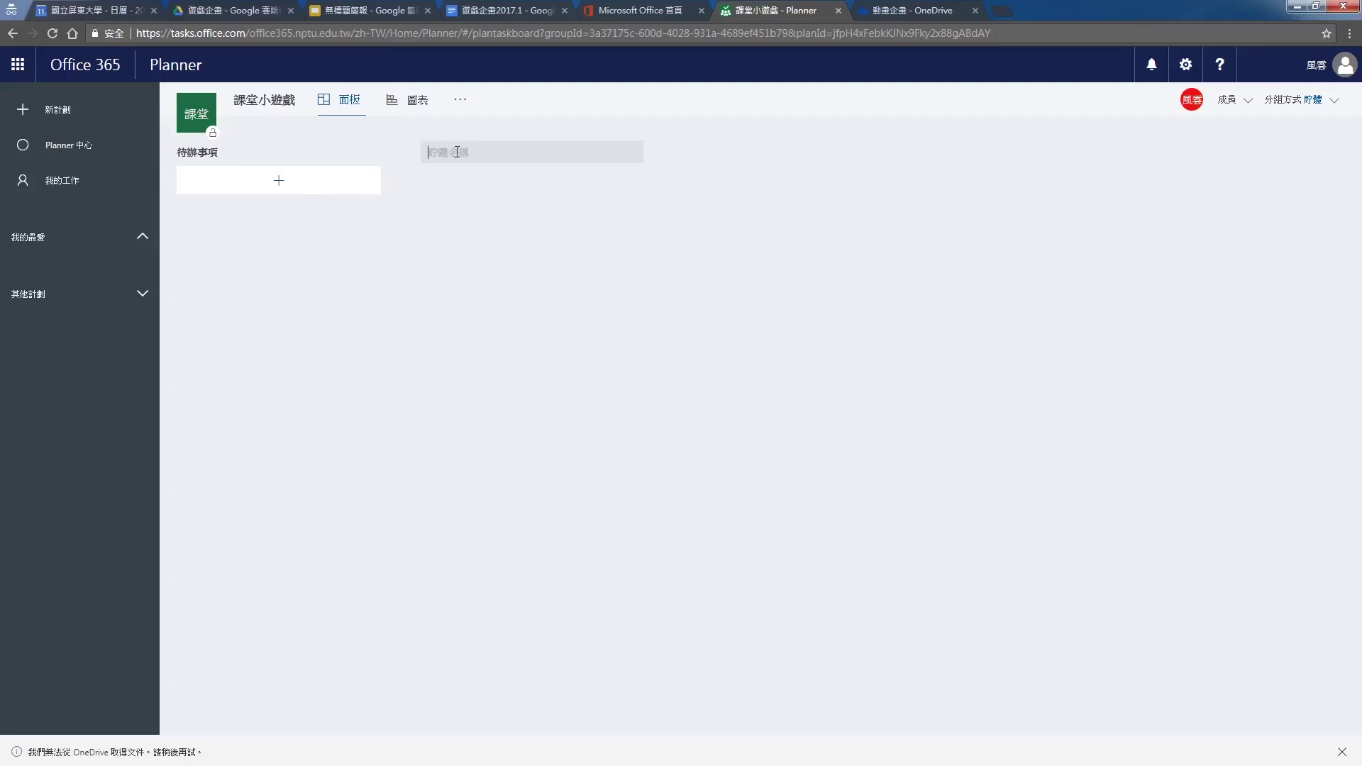
text(資料詢)
text(找)
key(Return)
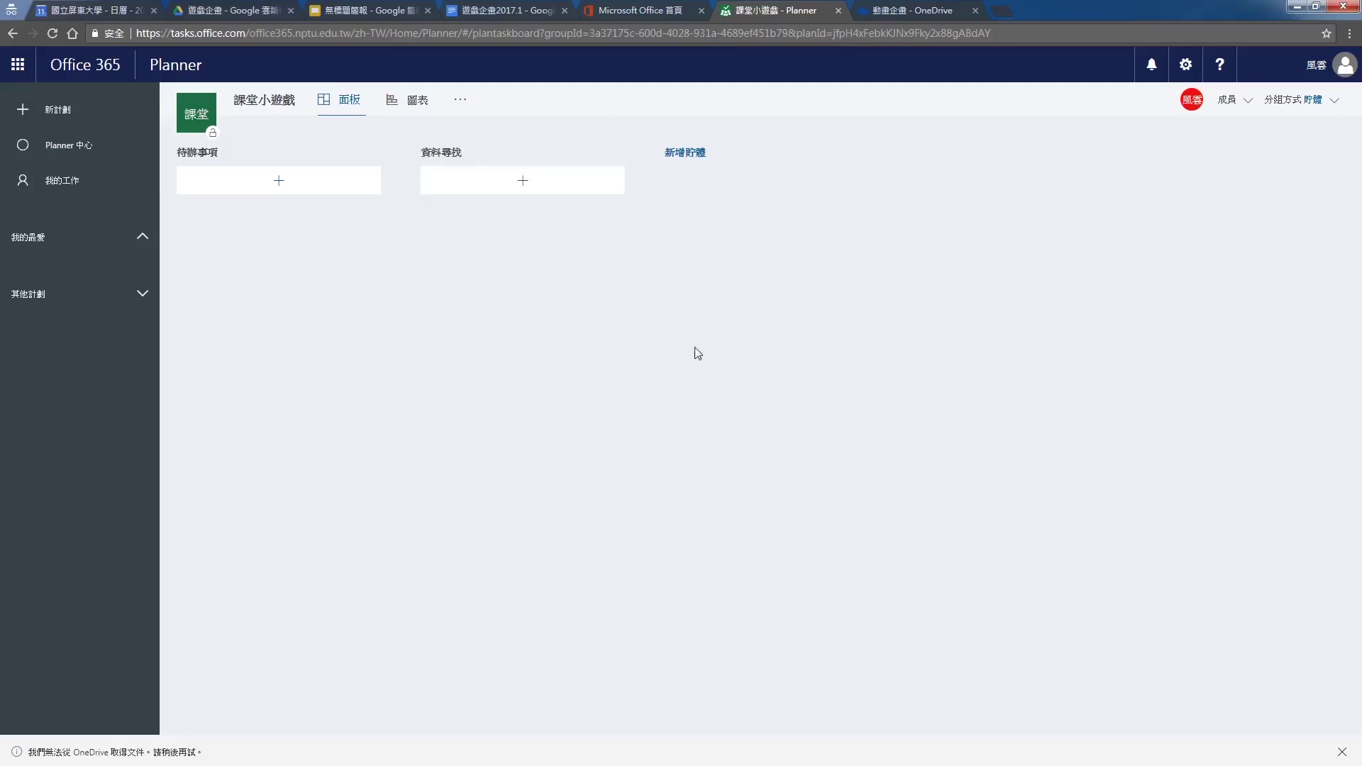
Add task 找藝術史資料 to the bucket, due 19 September, unassigned
click(557, 185)
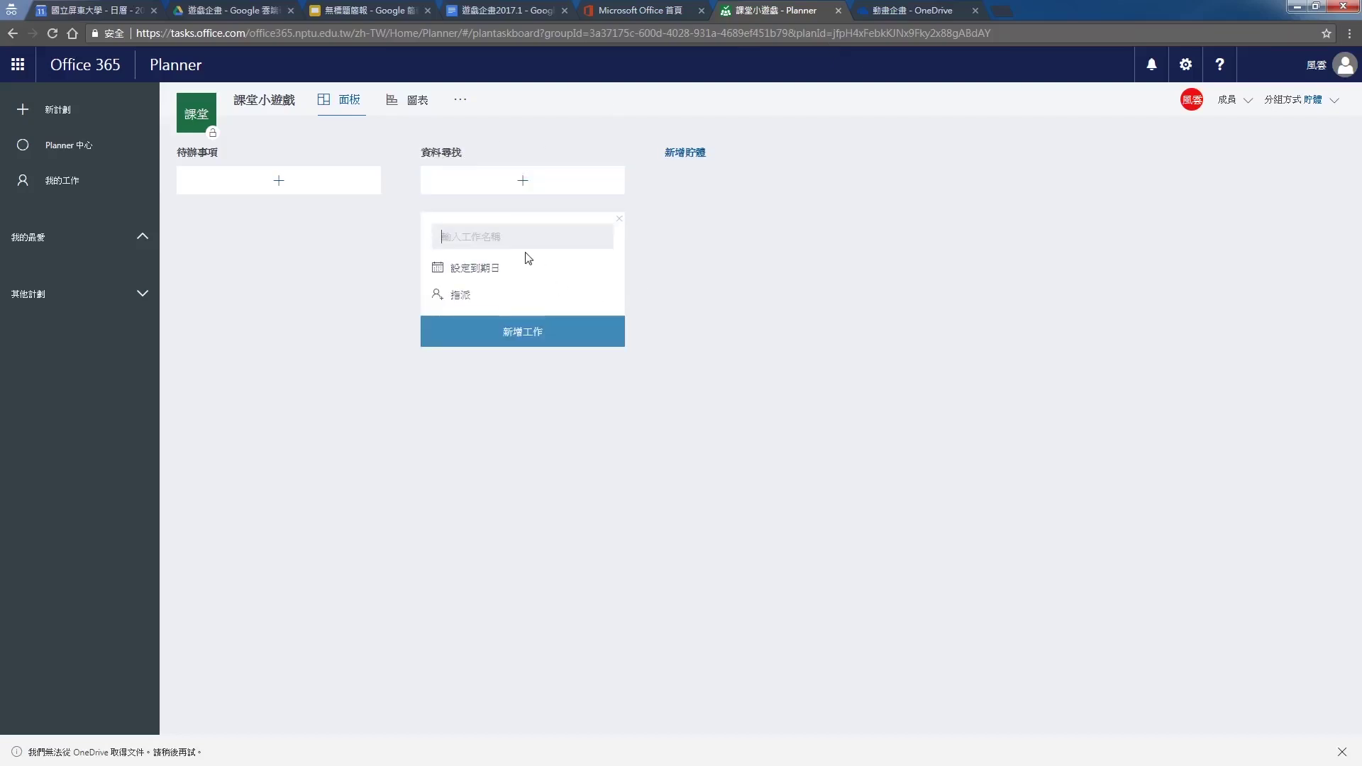
text(找藝術史資料)
click(454, 269)
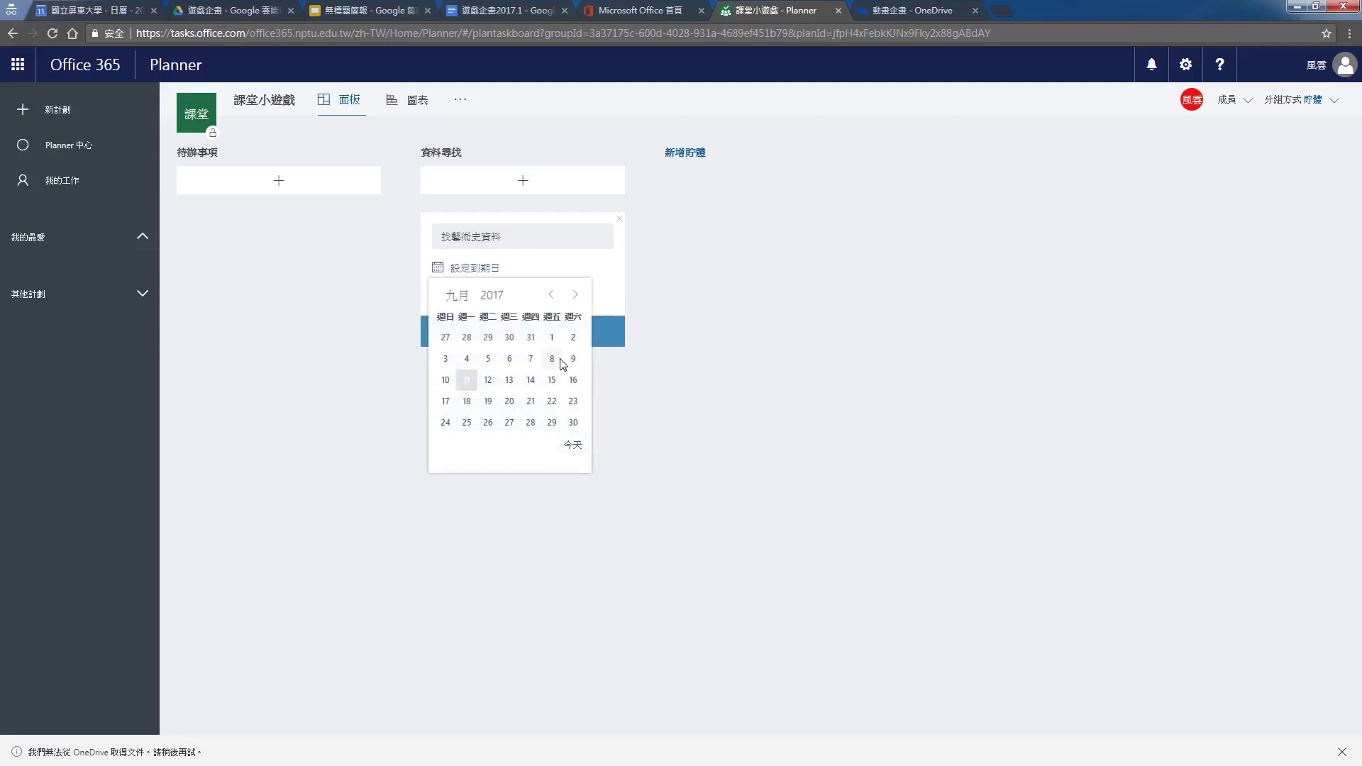
click(489, 401)
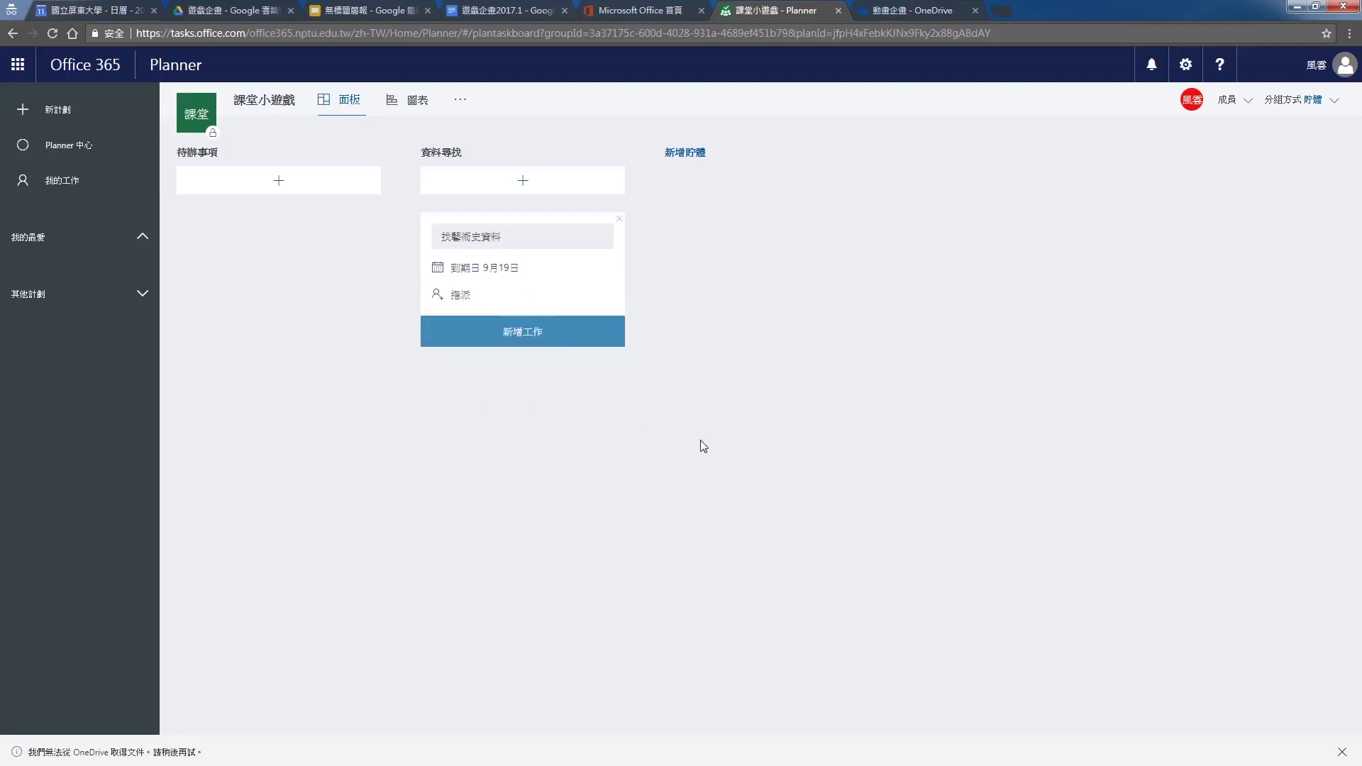
click(461, 295)
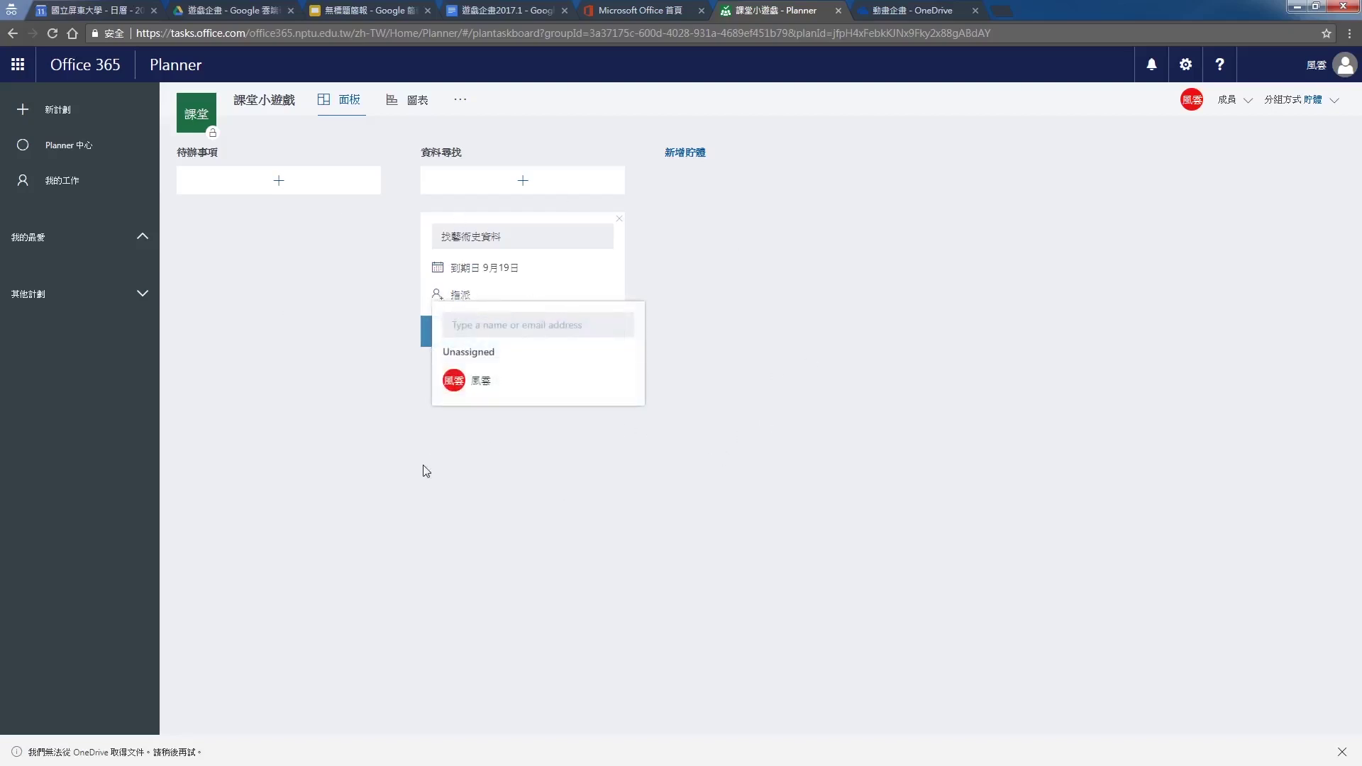
click(528, 479)
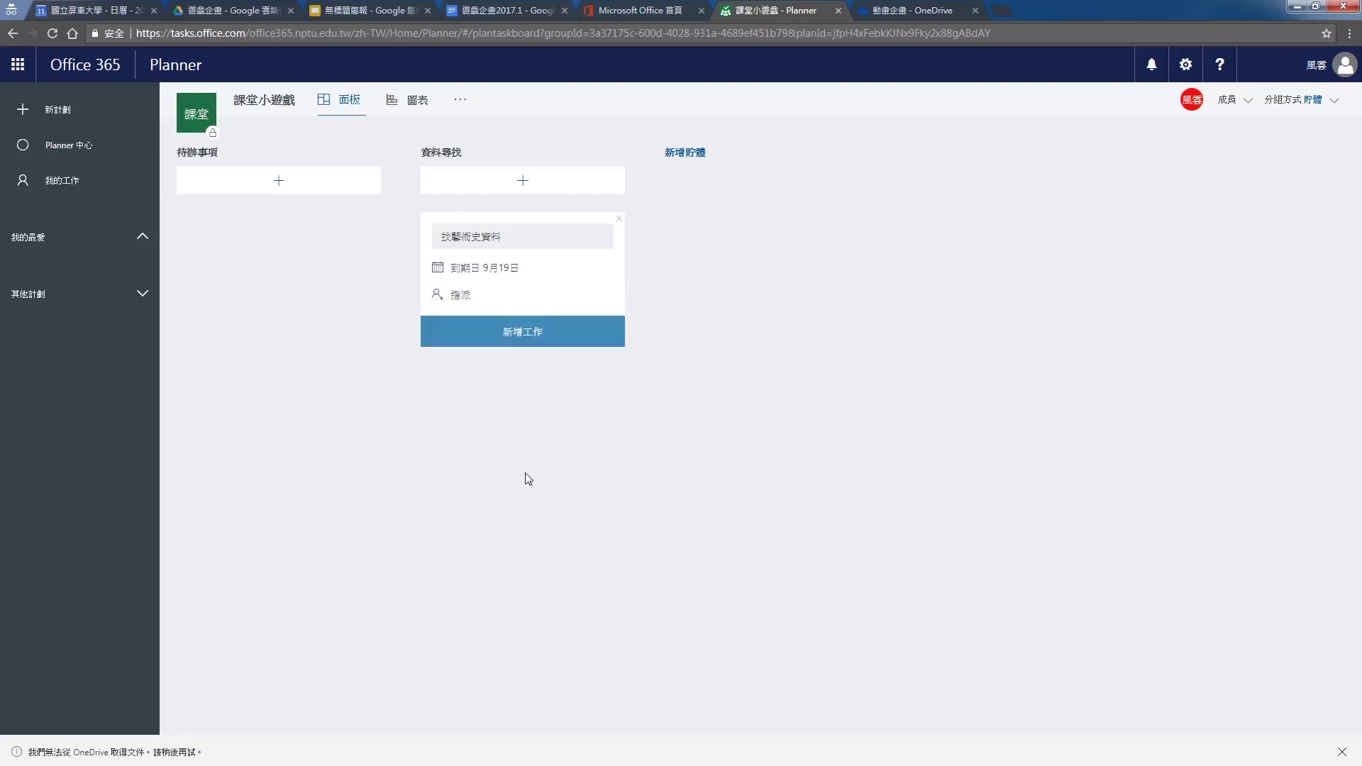
click(553, 345)
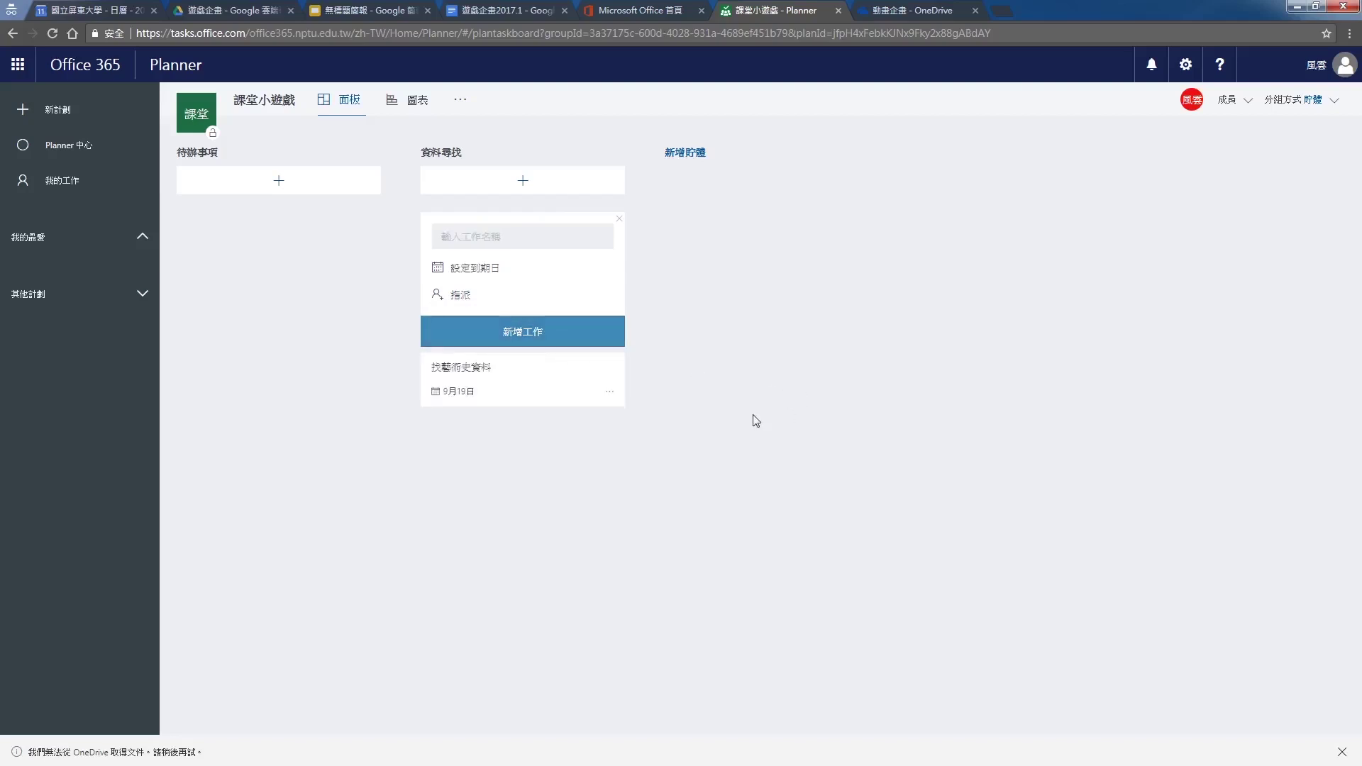
Dismiss the new-task form and view the charts showing one not-started task, 找藝術史資料
click(865, 492)
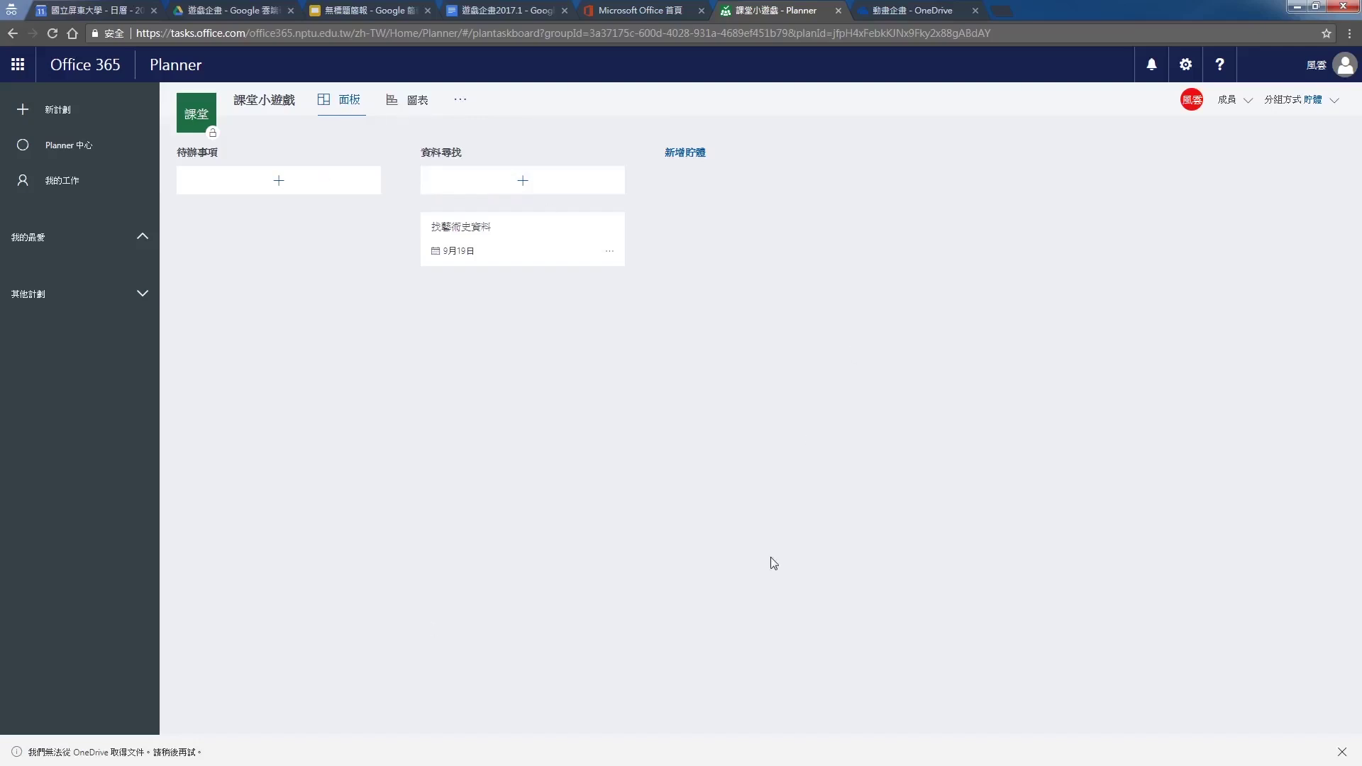
click(401, 104)
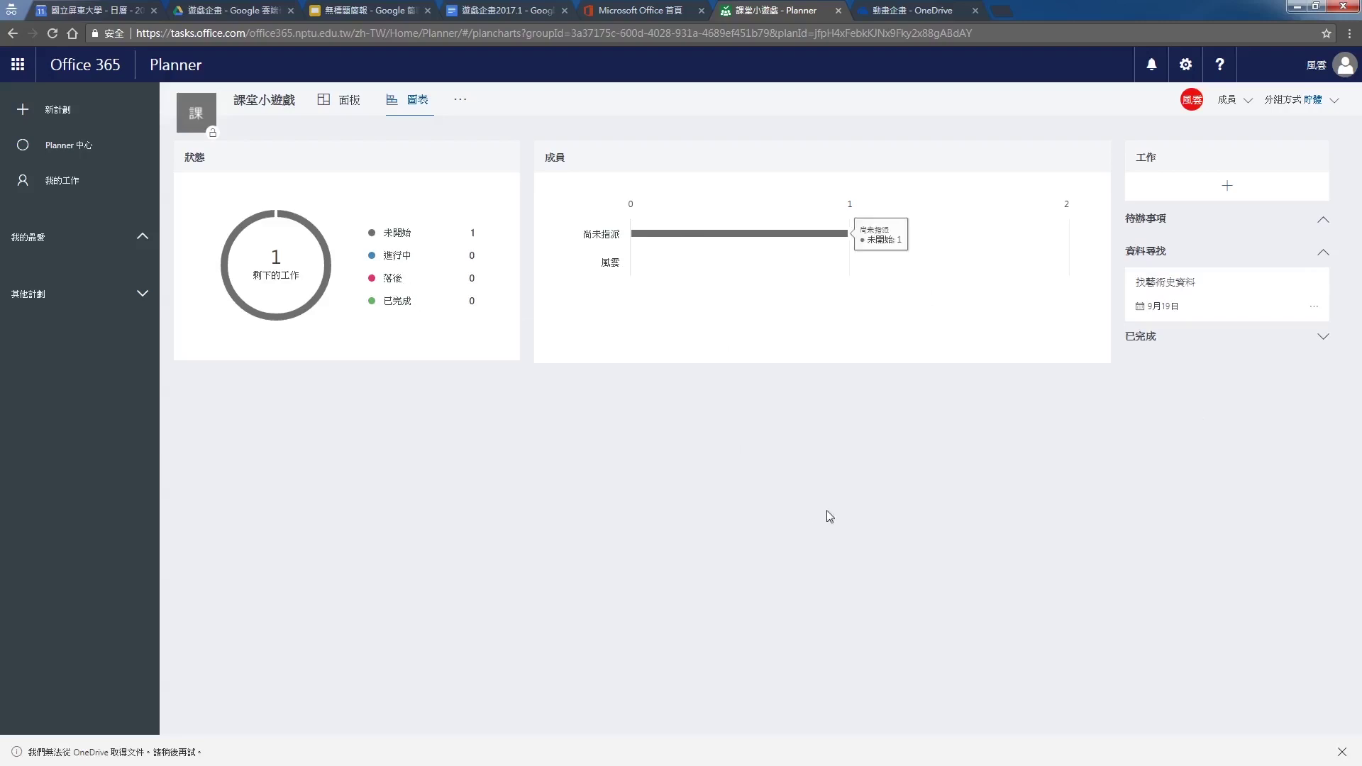
From the board, open 找藝術史資料 and set its progress to 進行中
click(321, 100)
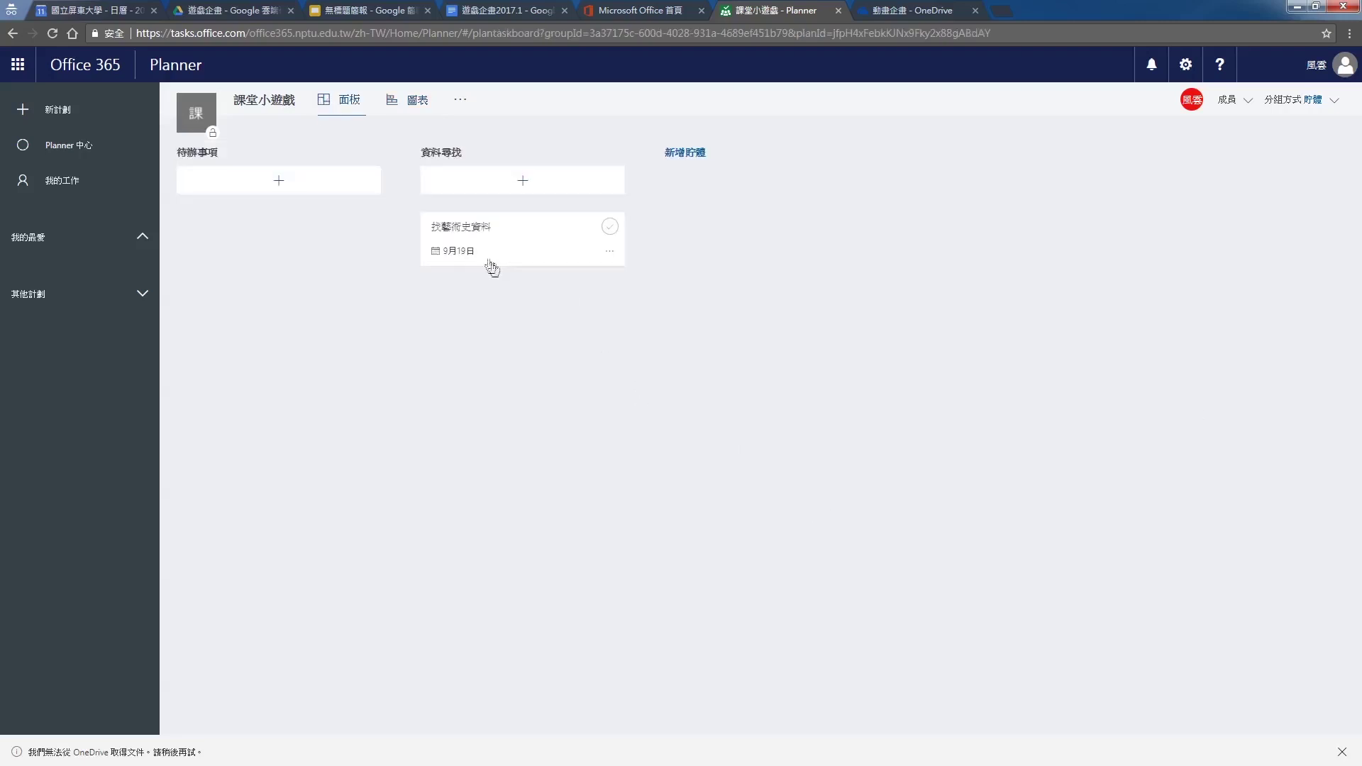
click(552, 240)
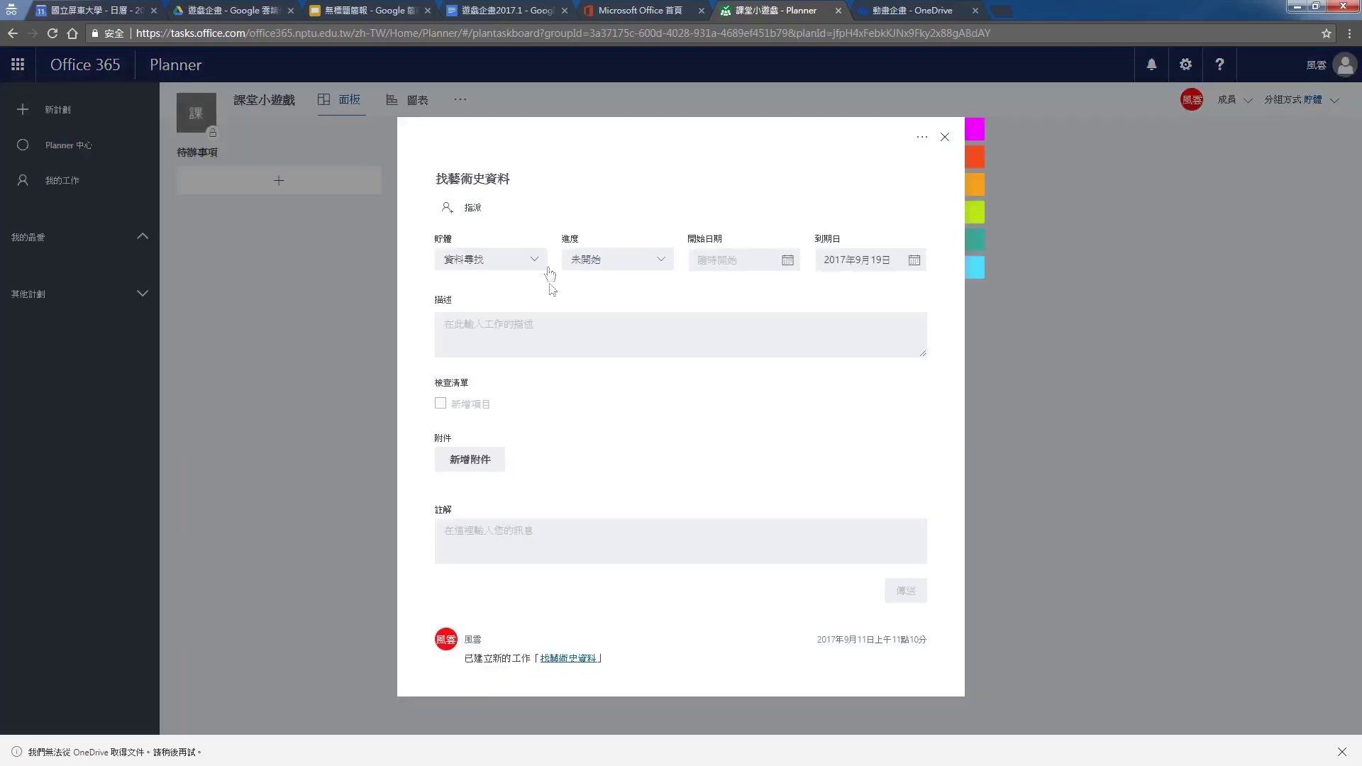
click(645, 263)
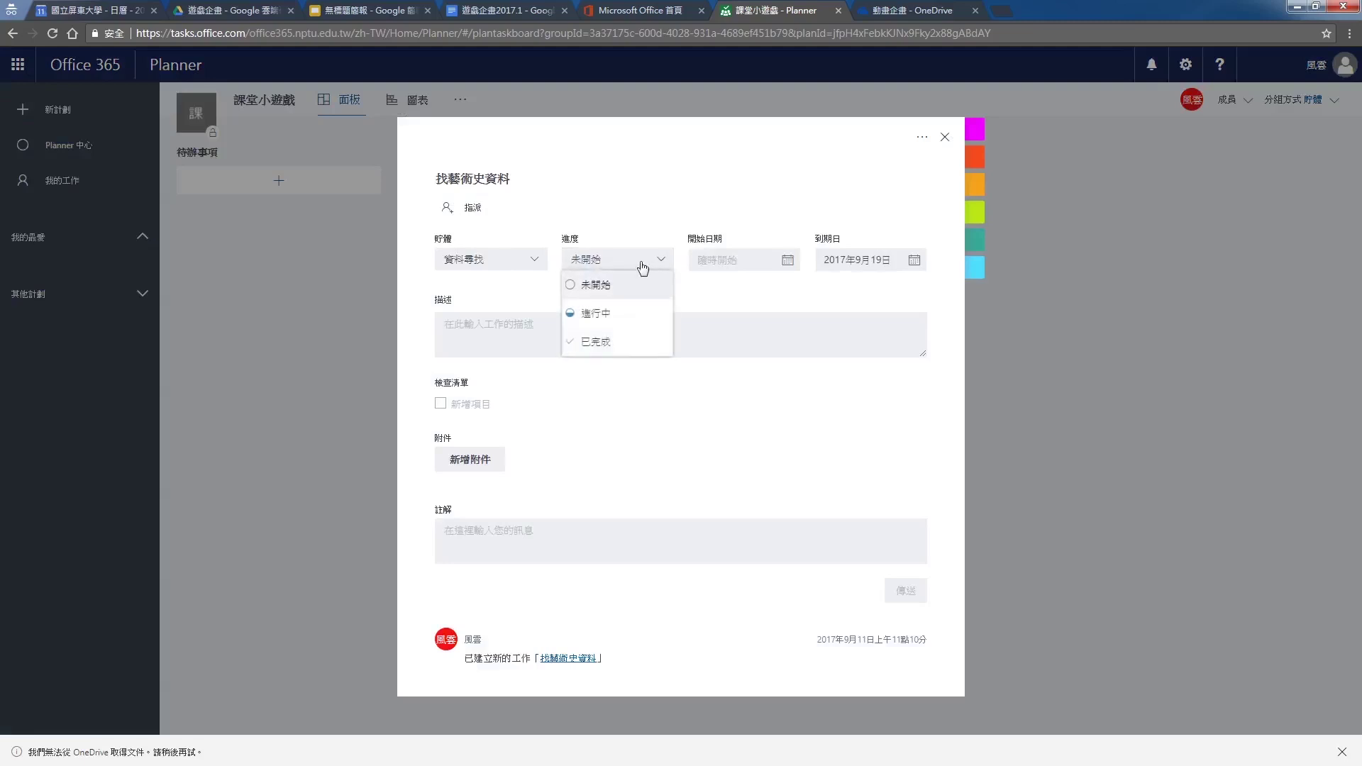
click(599, 321)
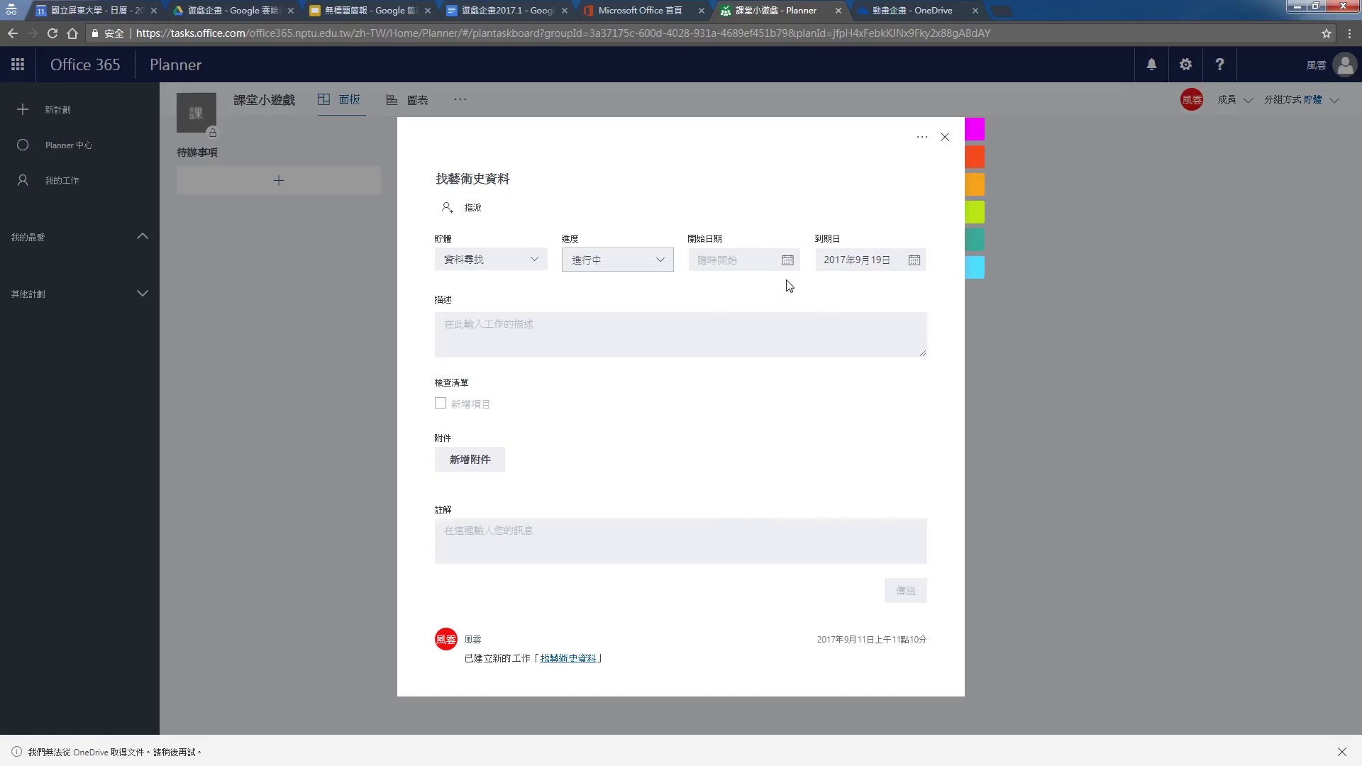
click(600, 332)
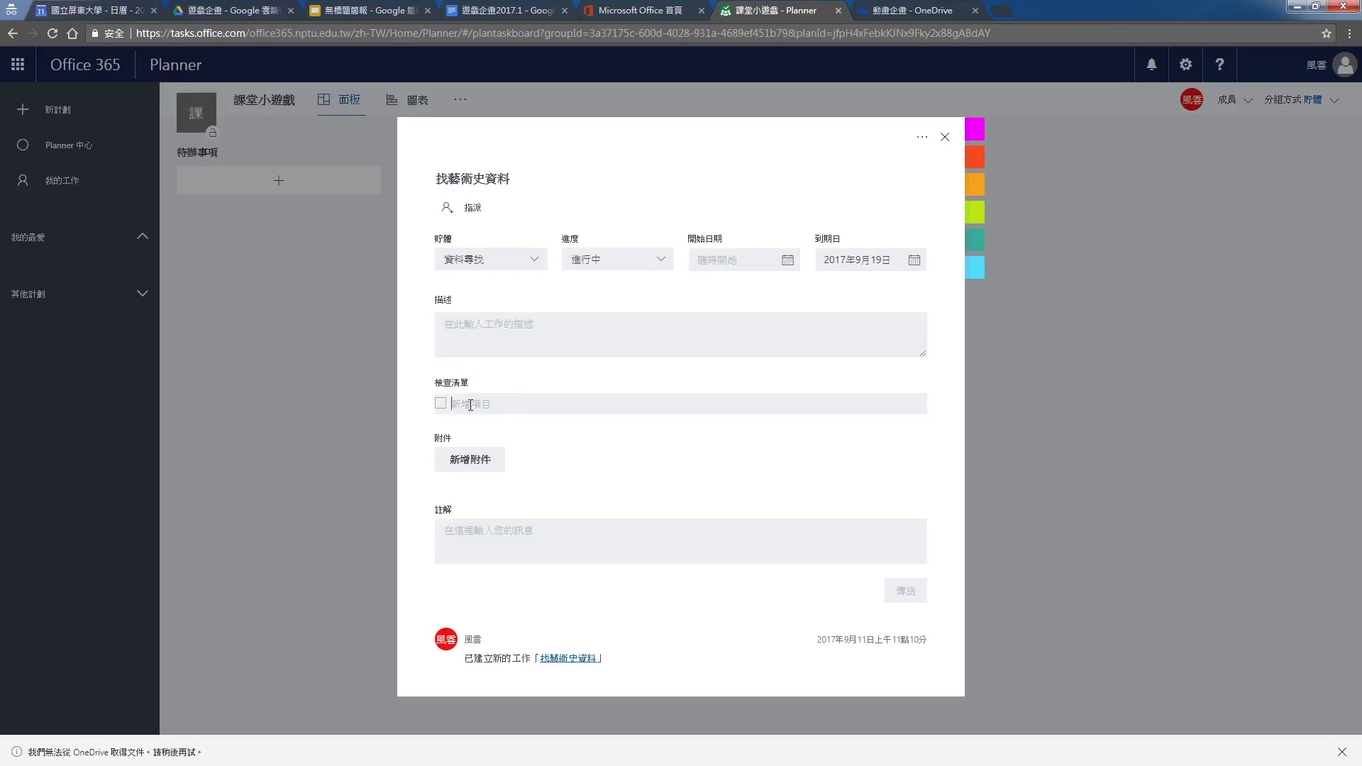
Add checklist items 註名藝術家5位 and 每個藝術家10個作品
text(註明義)
text(術家)
text(5)
text(位)
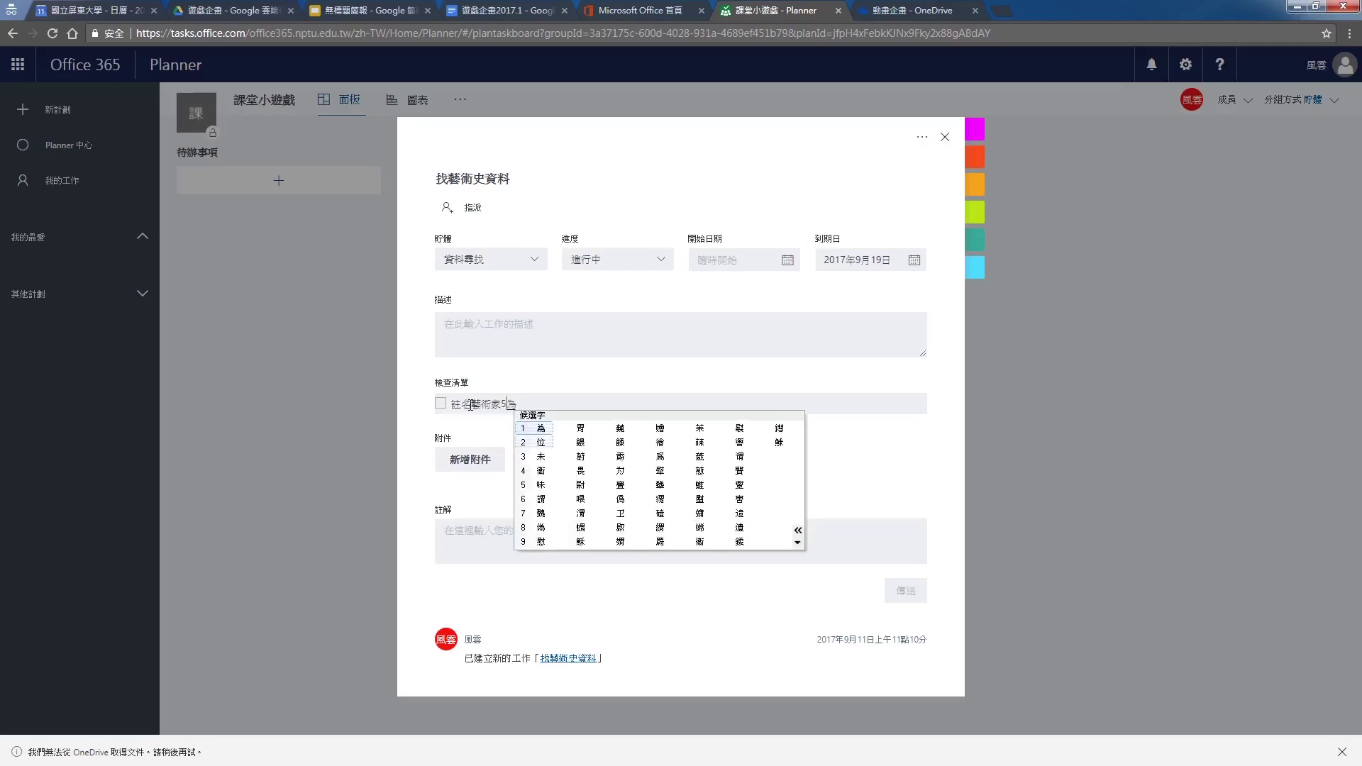
key(Return)
key(Return)
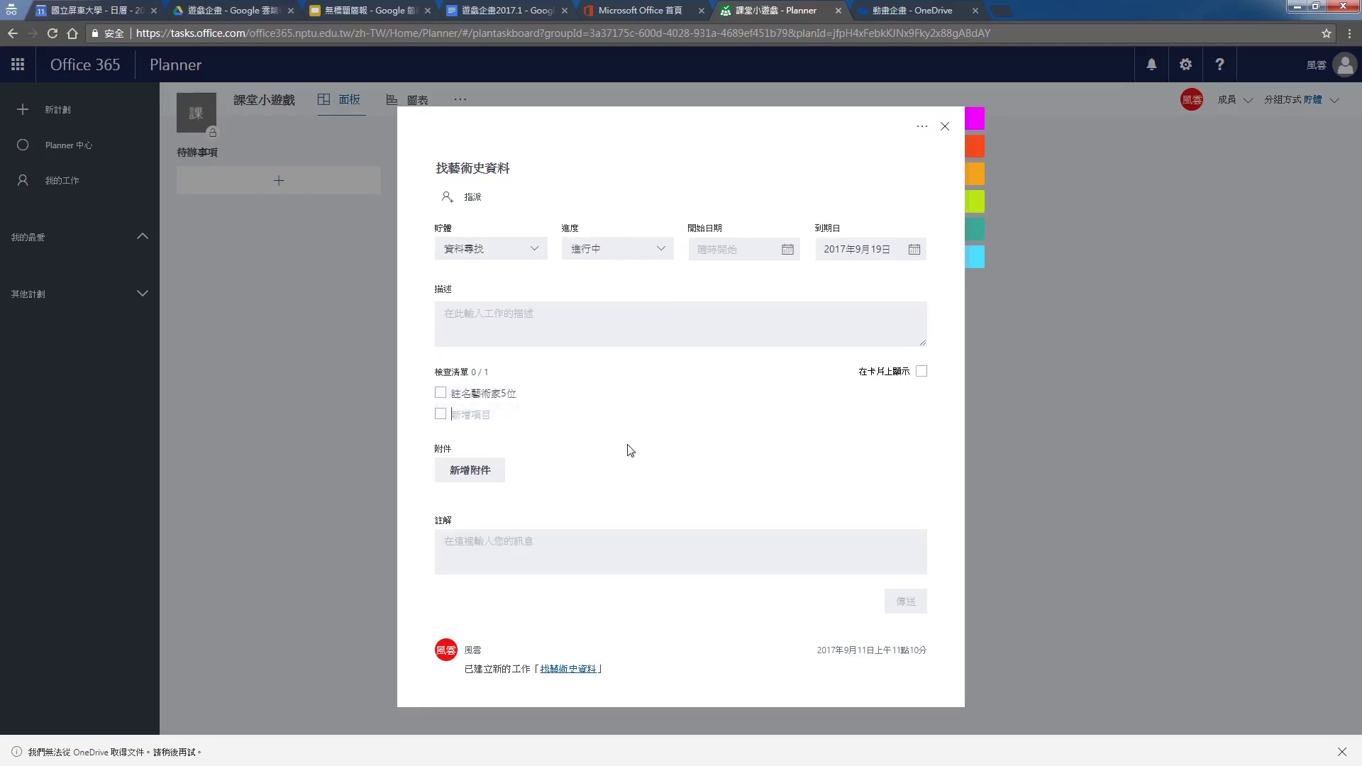
text(每個藝術家10個作品)
key(Return)
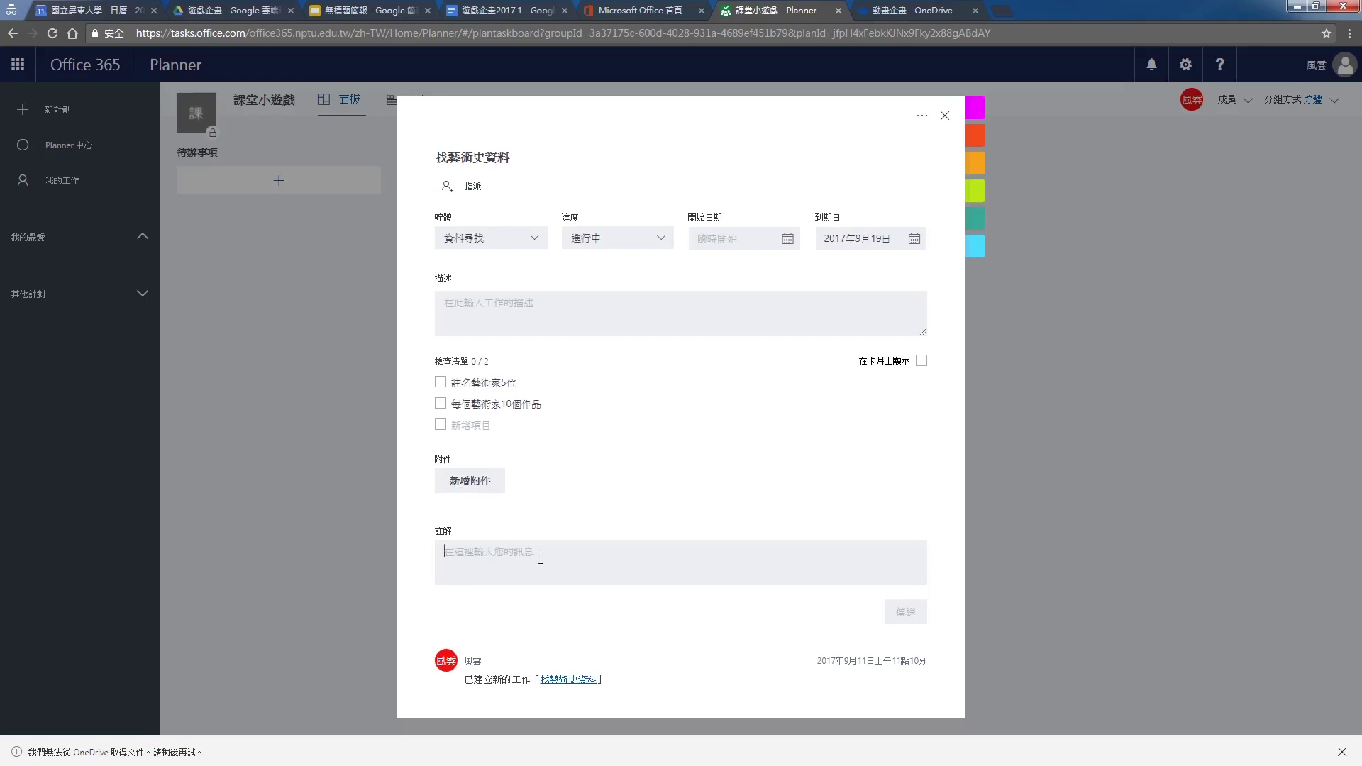
Post comments 你太慢了，要快一點 and 做得好, then tick the first checklist item
text(做太過)
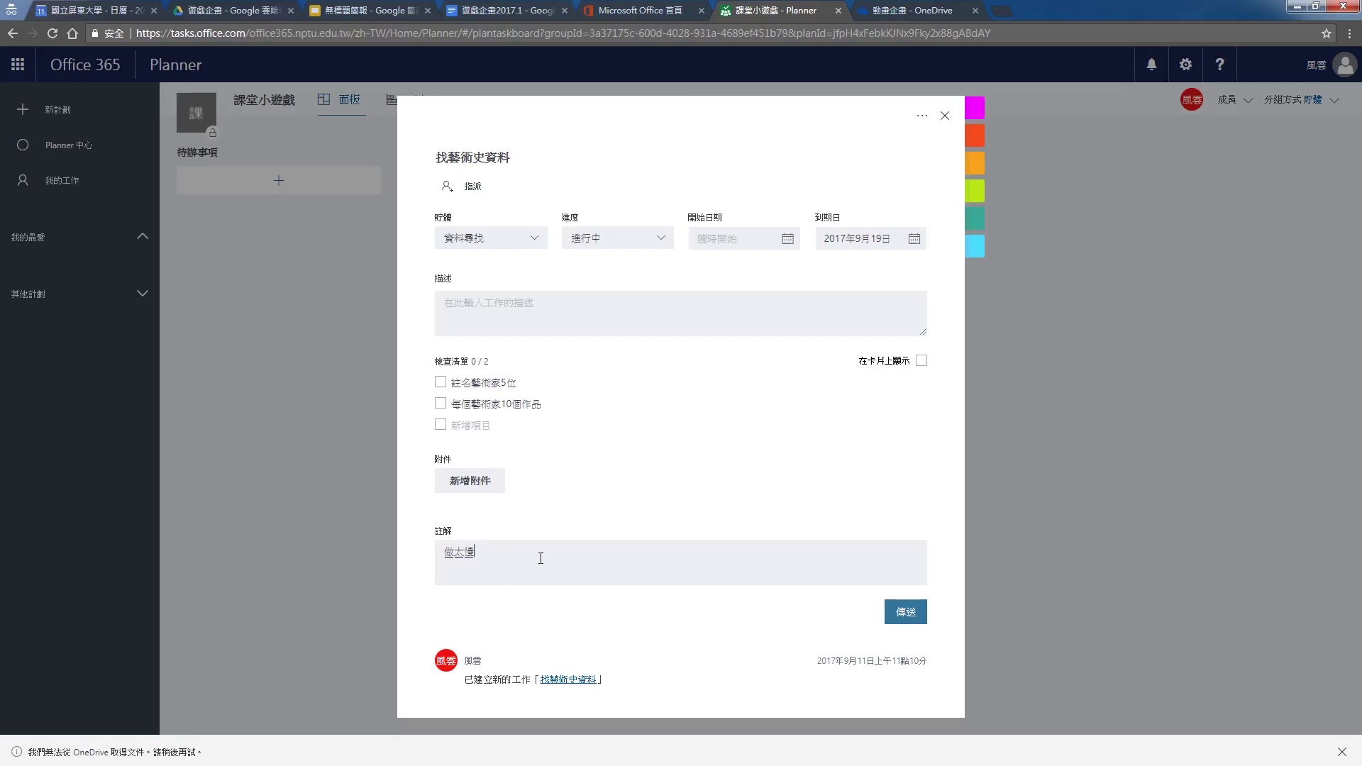
text(了，要快一點)
click(906, 611)
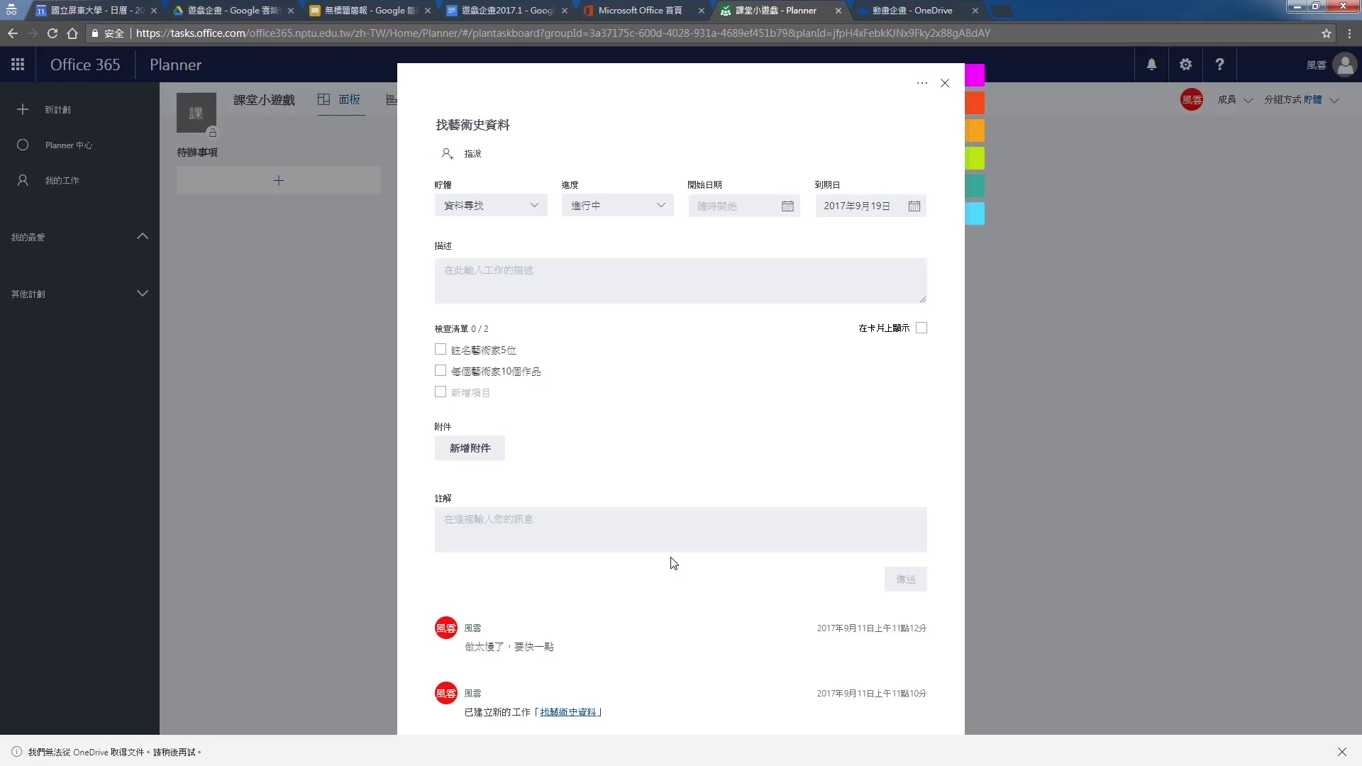
text(做得好)
click(901, 580)
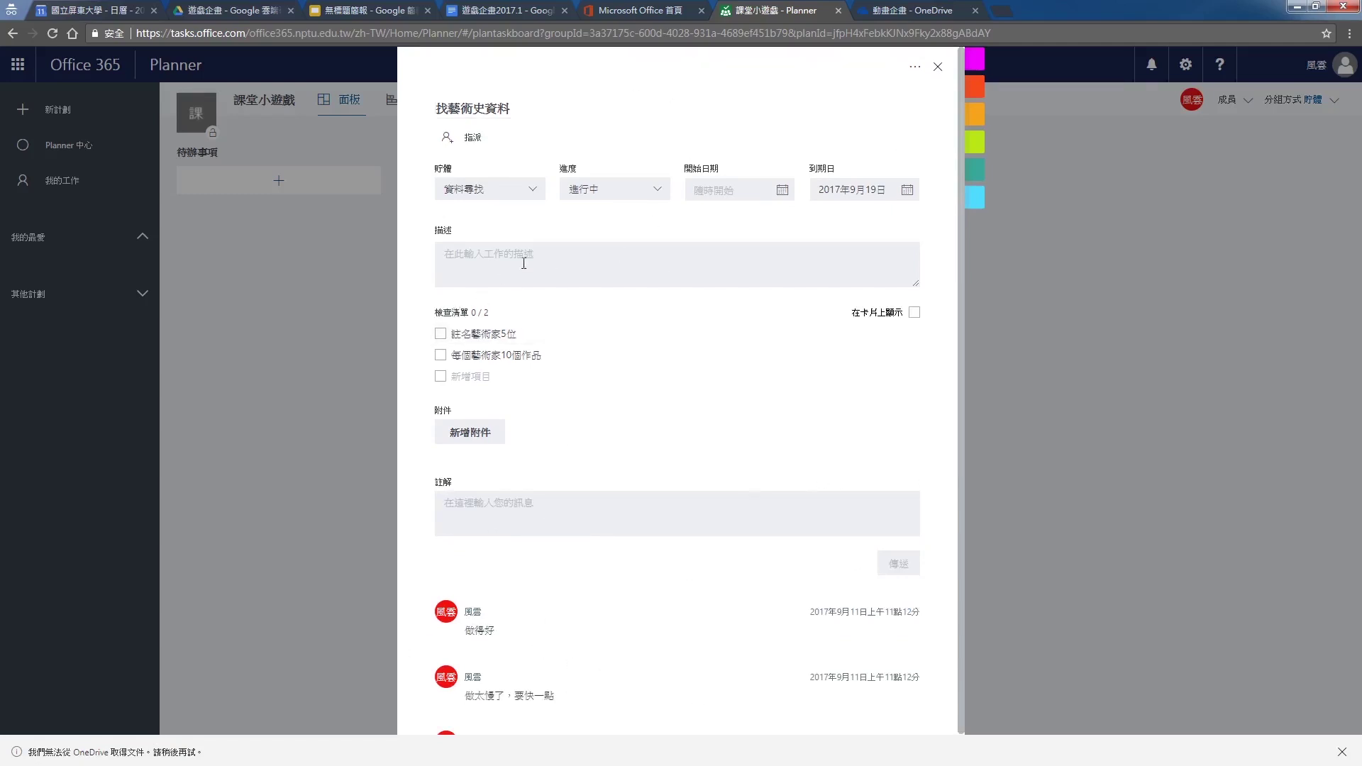
click(440, 333)
Close the task details, glance at the charts, and return to the board
scroll(541, 398, down, 1)
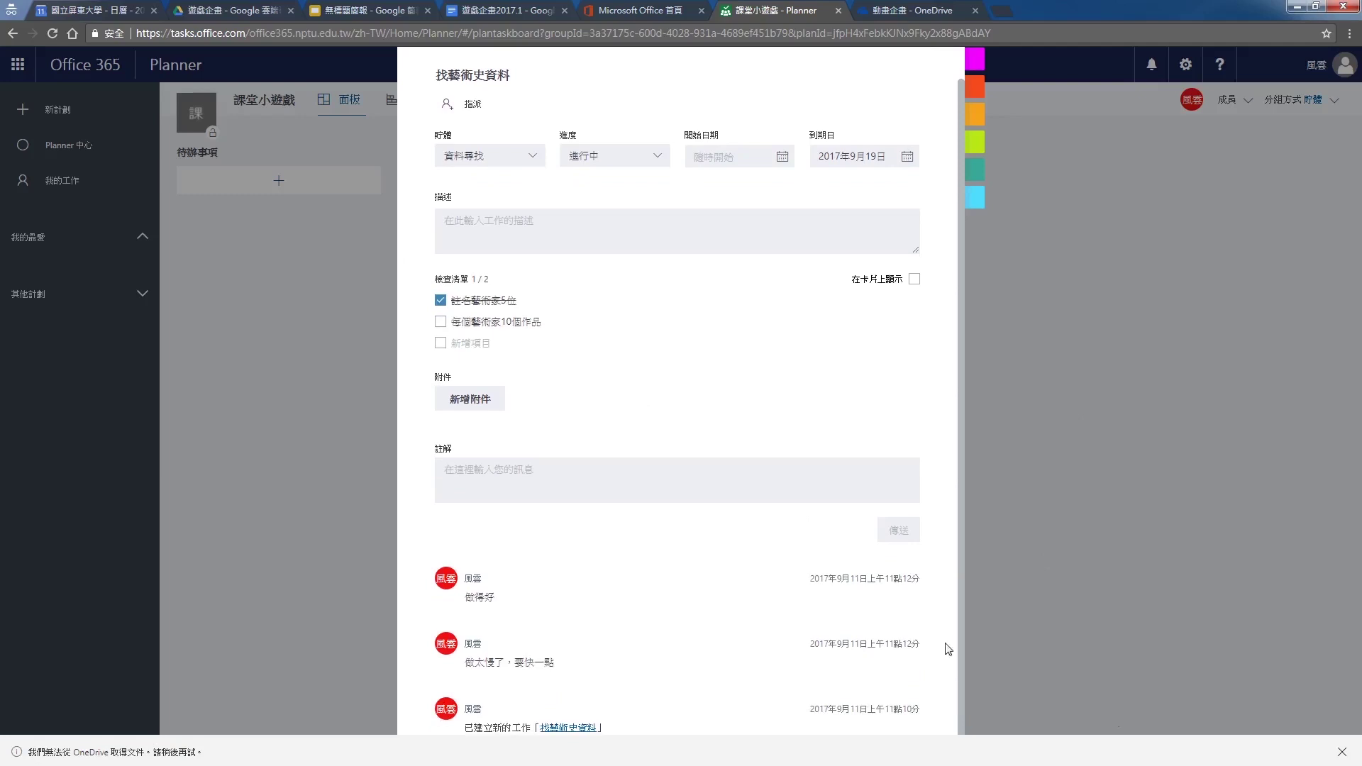
click(947, 650)
click(410, 108)
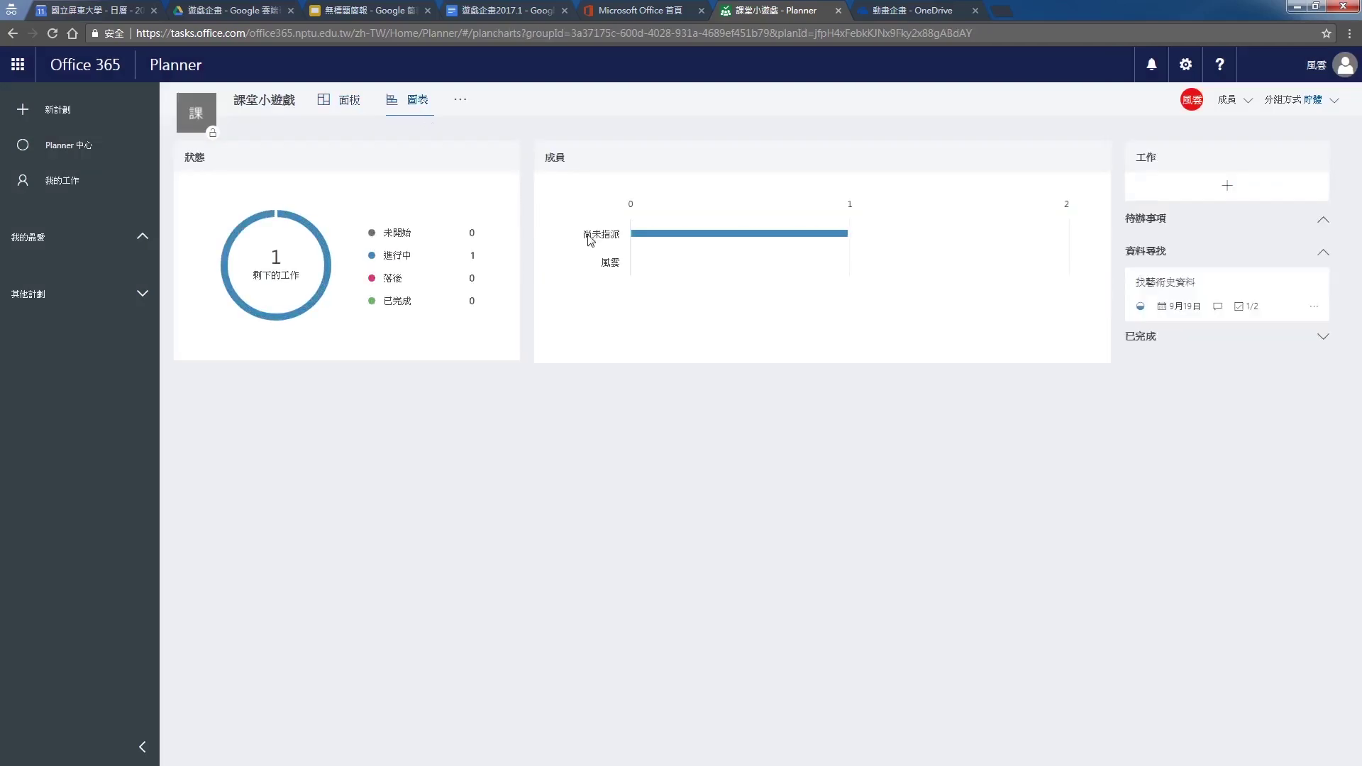
mouse_move(631, 236)
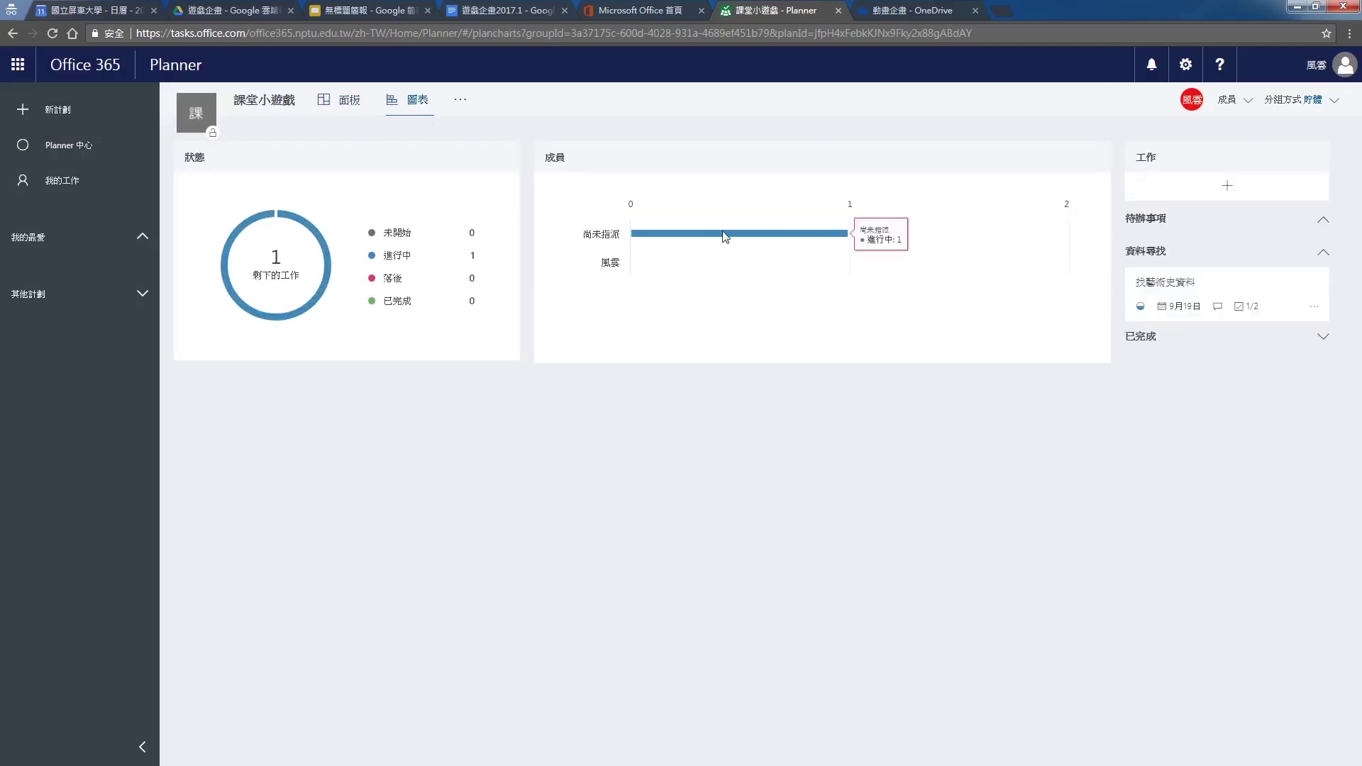
click(349, 101)
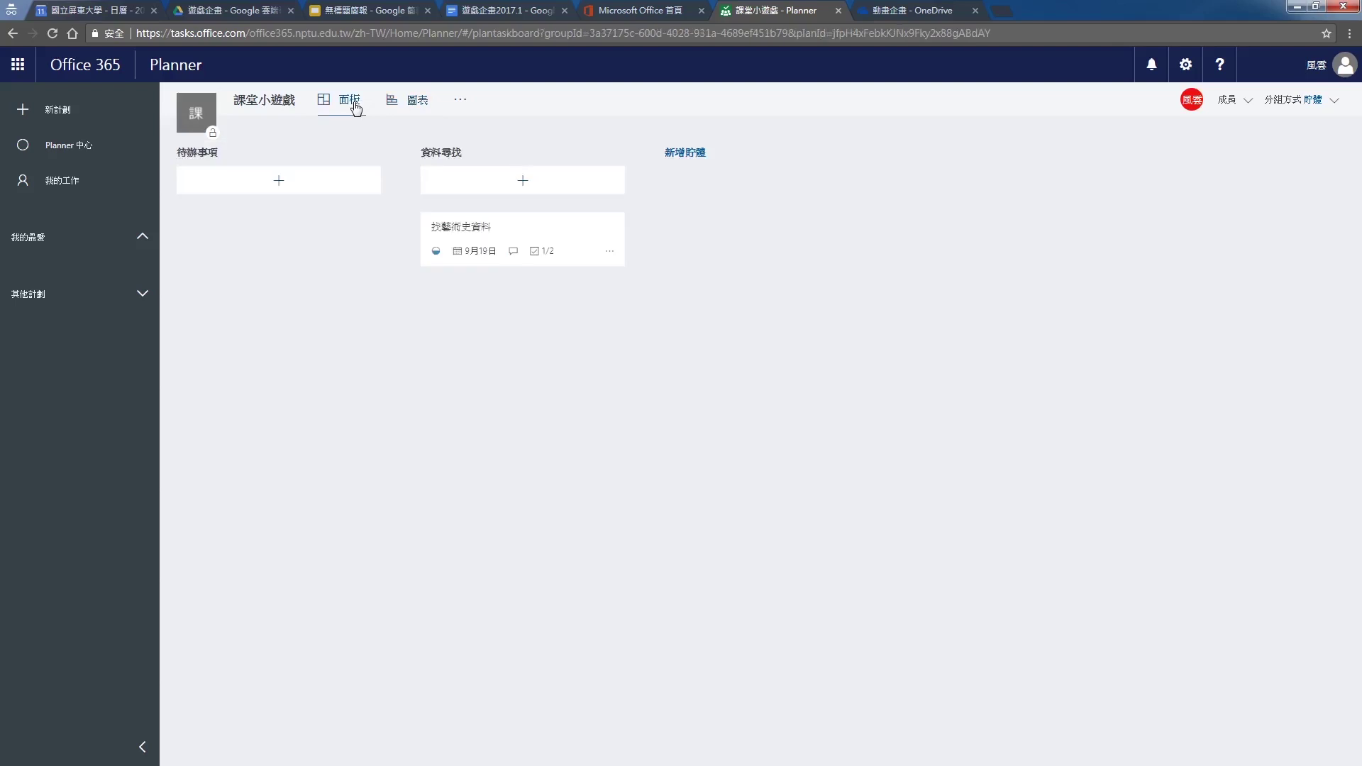
Reopen 找藝術史資料, close its details, and mark the task completed
click(608, 254)
click(532, 232)
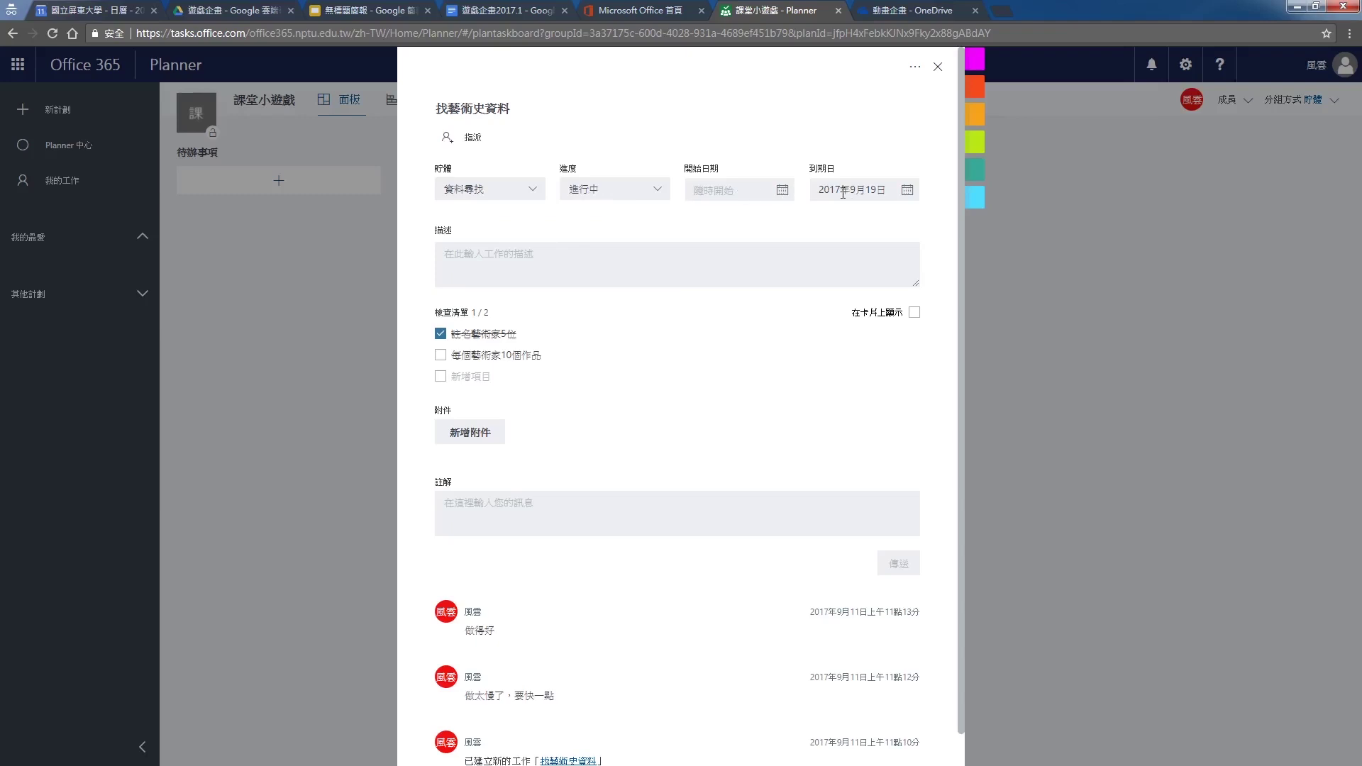
scroll(823, 562, down, 1)
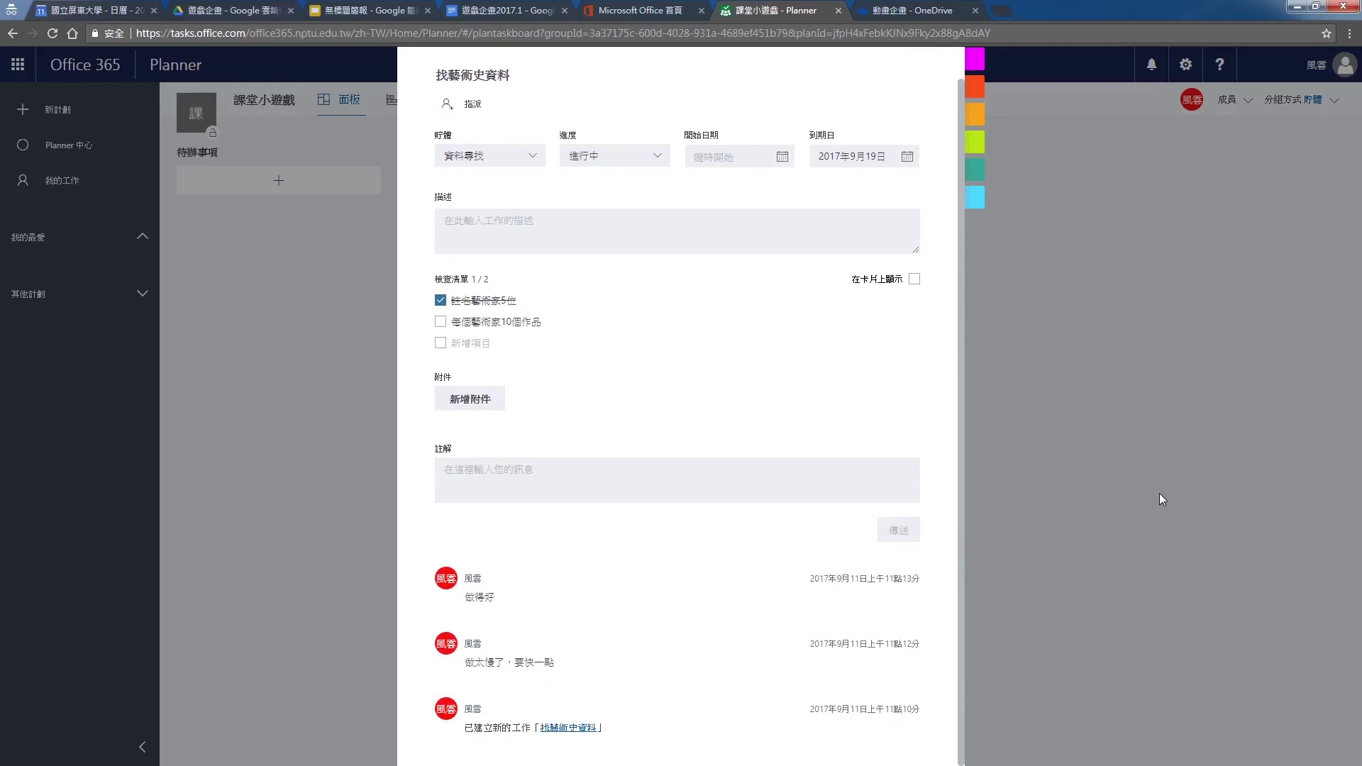
click(1158, 502)
click(610, 227)
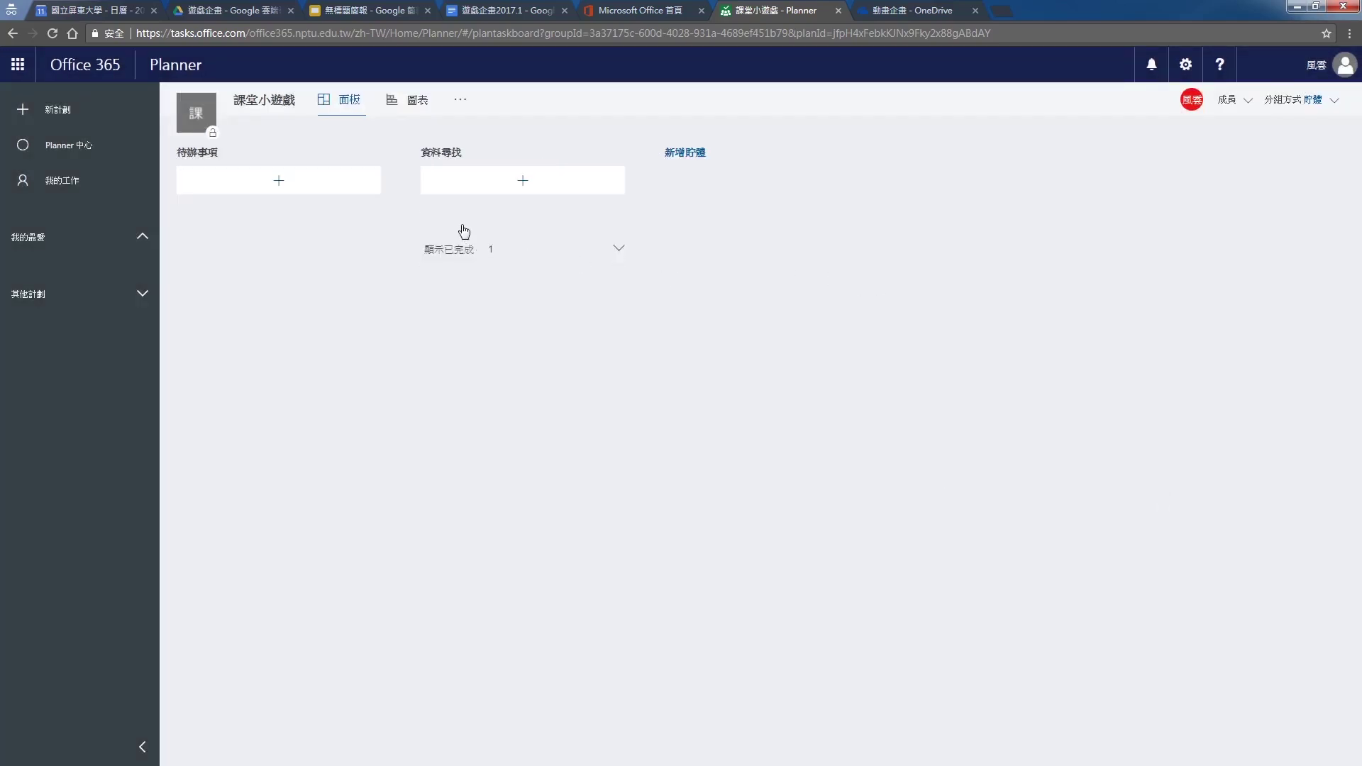
Revert 找藝術史資料 to not completed, then view charts and the other-sections menu
click(410, 105)
mouse_move(647, 235)
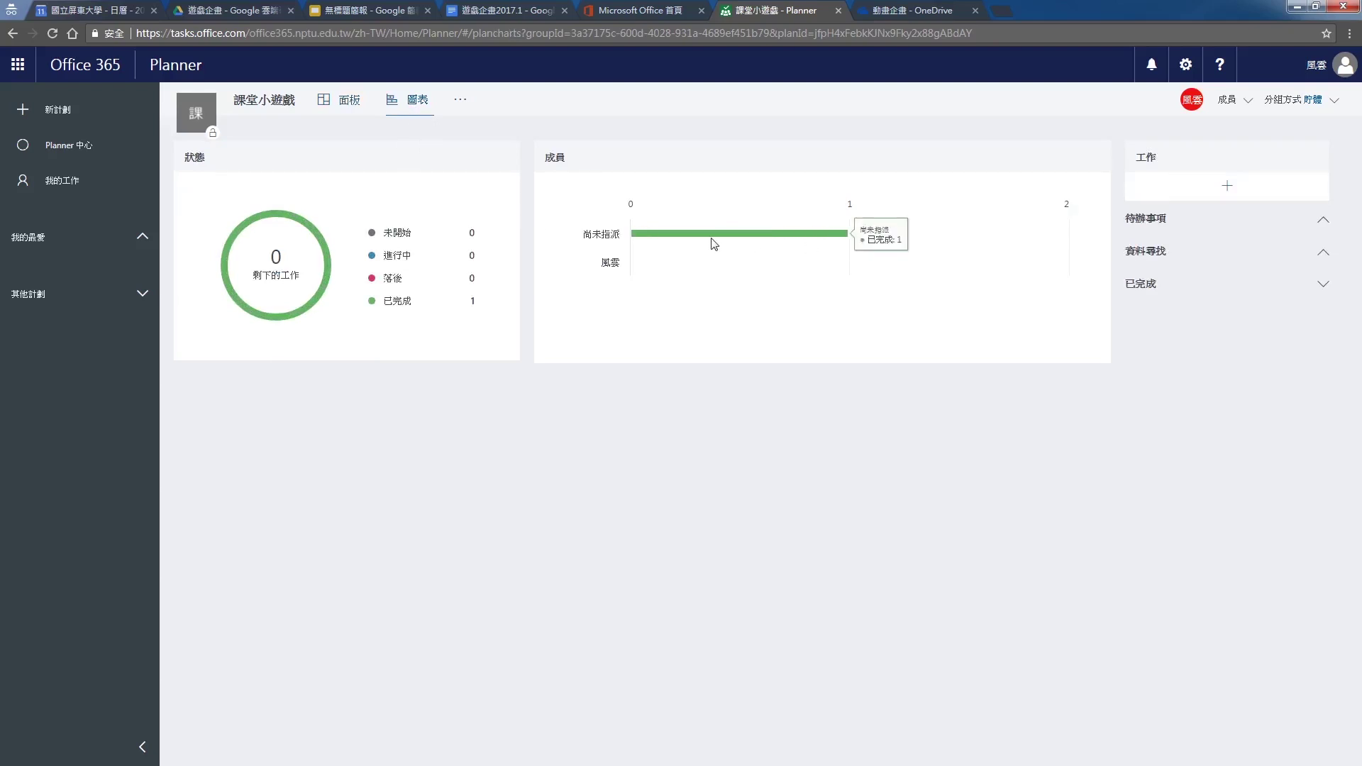
click(348, 107)
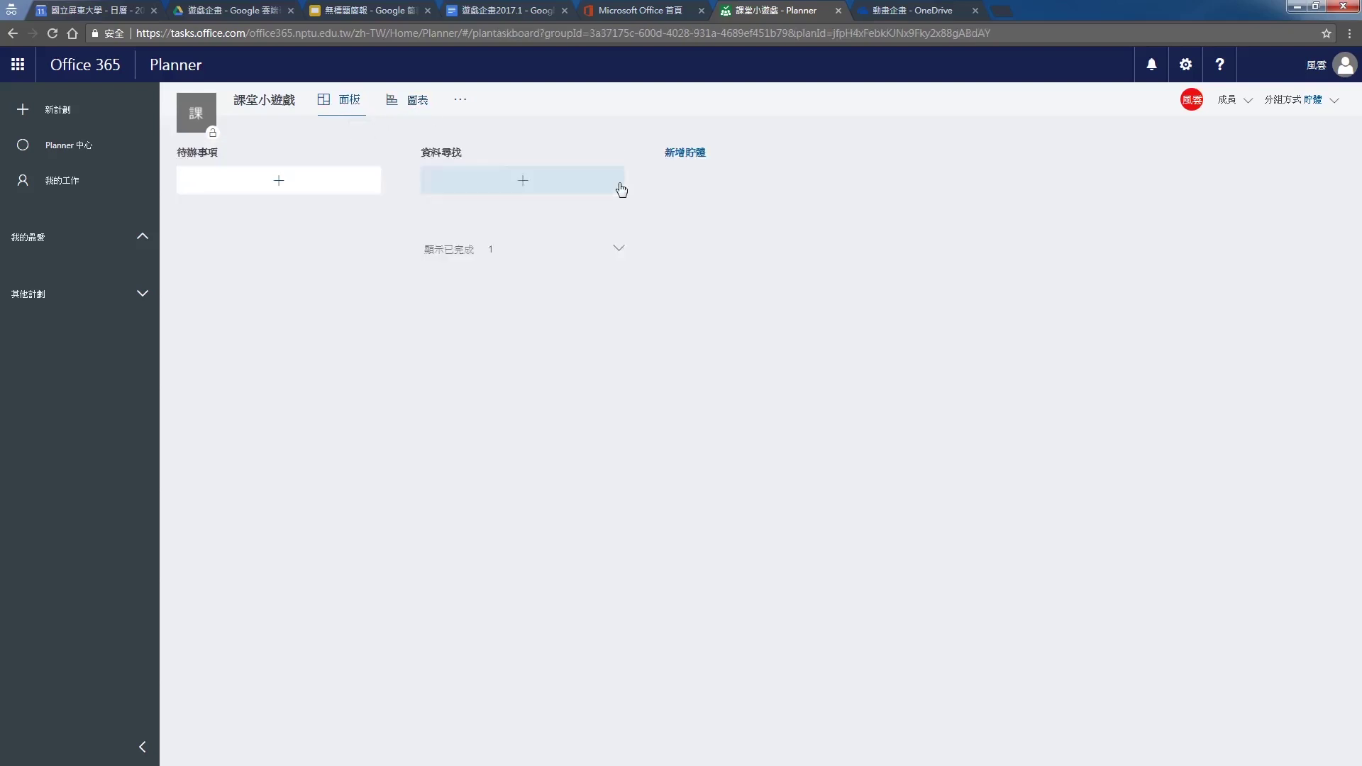
click(539, 258)
click(610, 284)
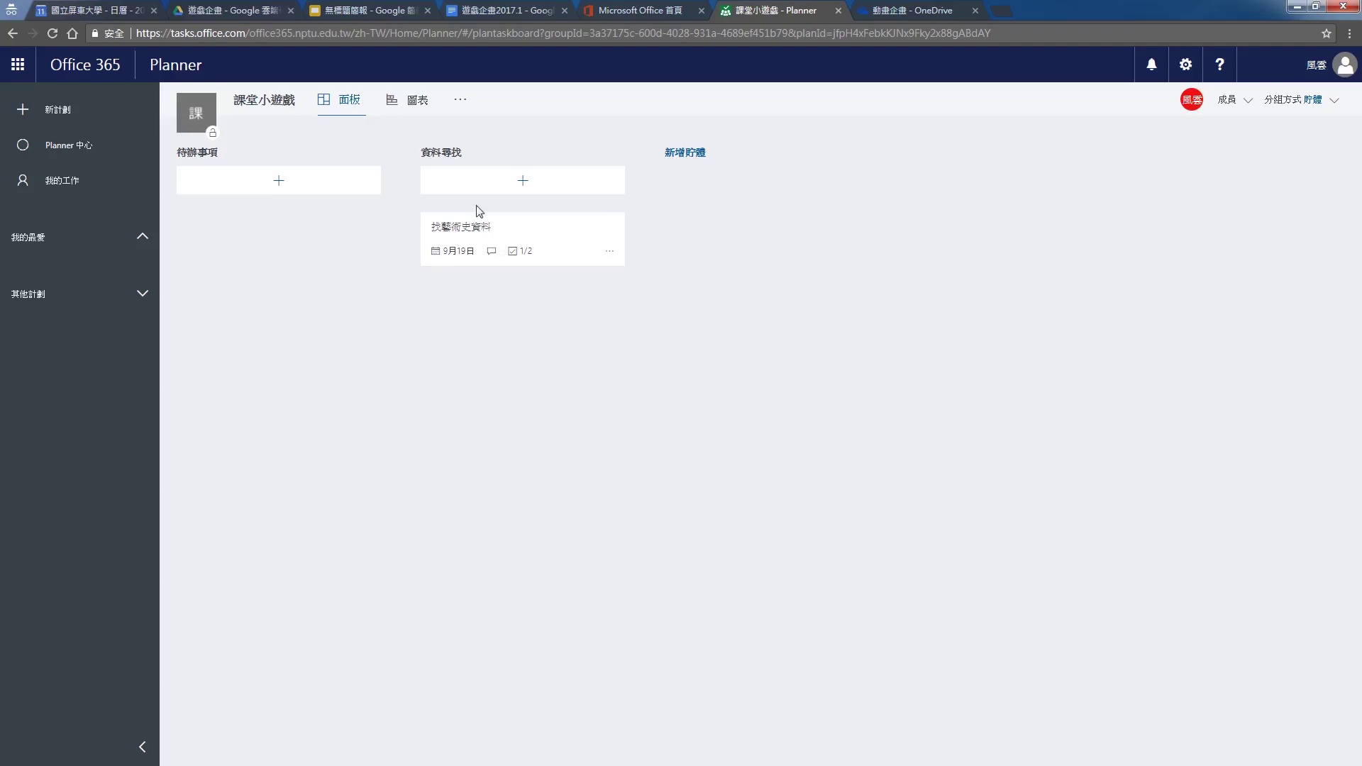
click(418, 100)
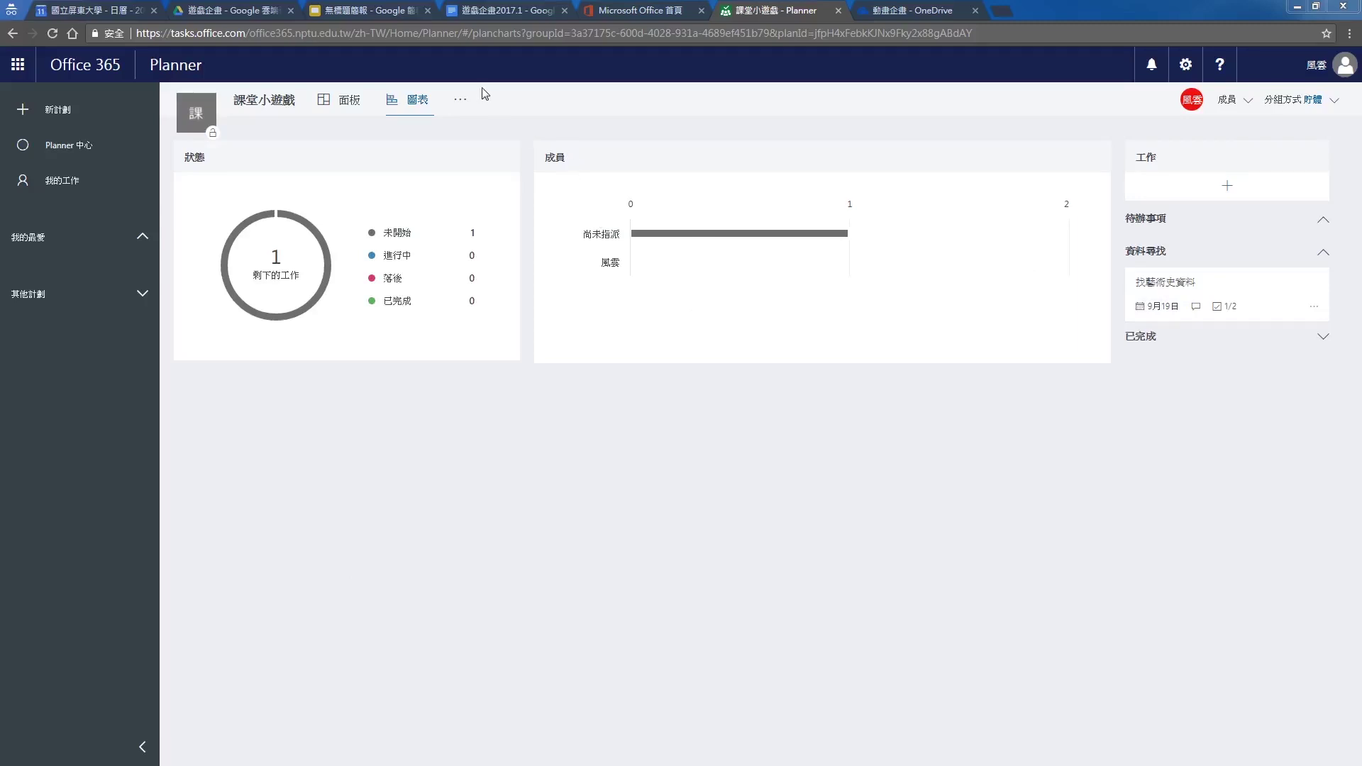
click(461, 99)
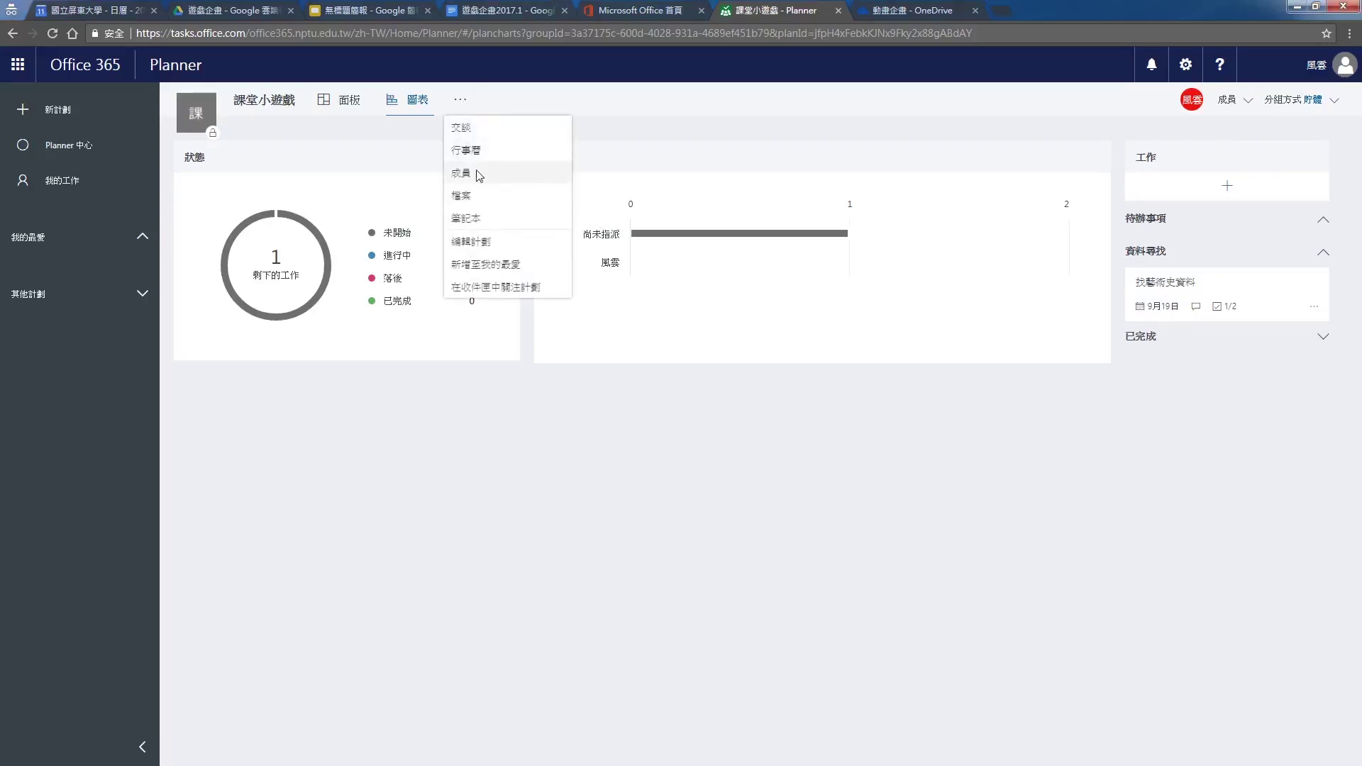
Add the classmate to the 課堂小遊戲 group by student ID, then return to Planner's board
click(479, 175)
click(268, 227)
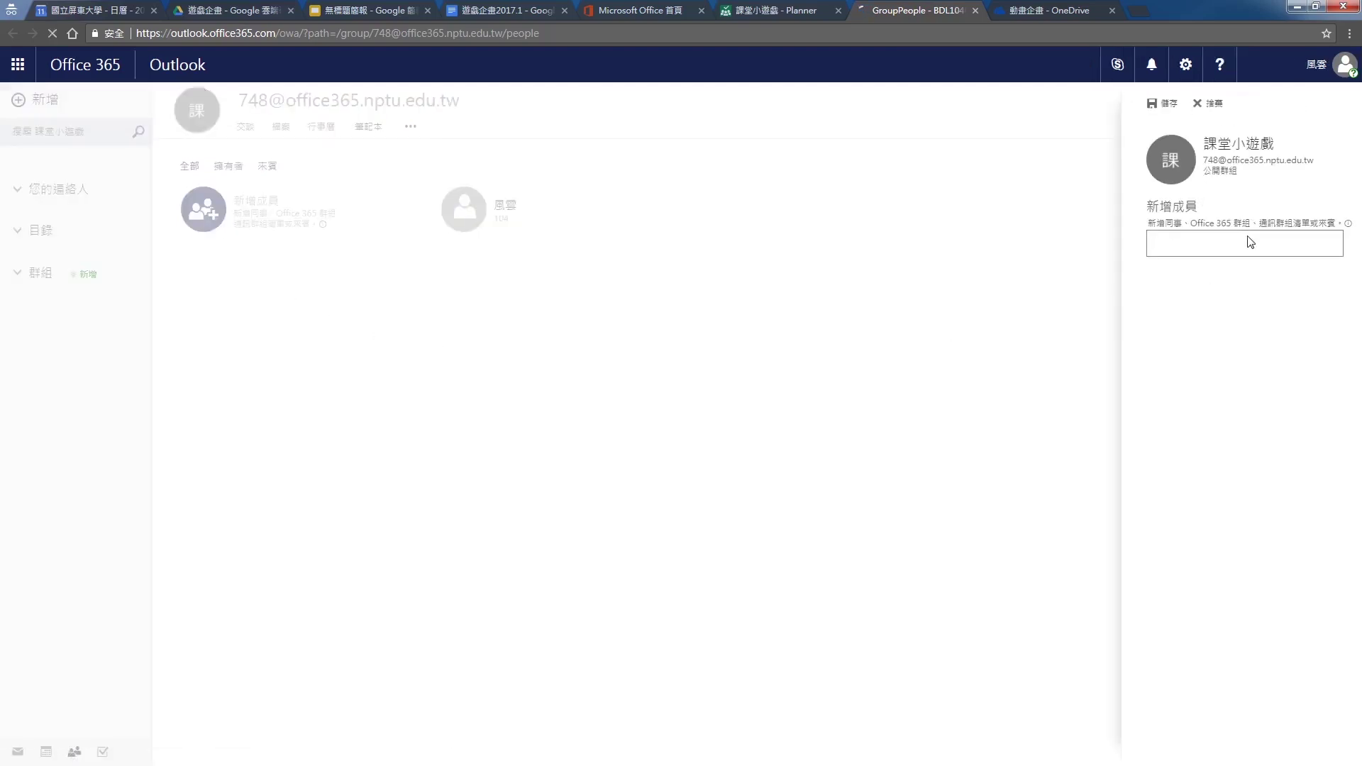
click(1249, 236)
key(shift)
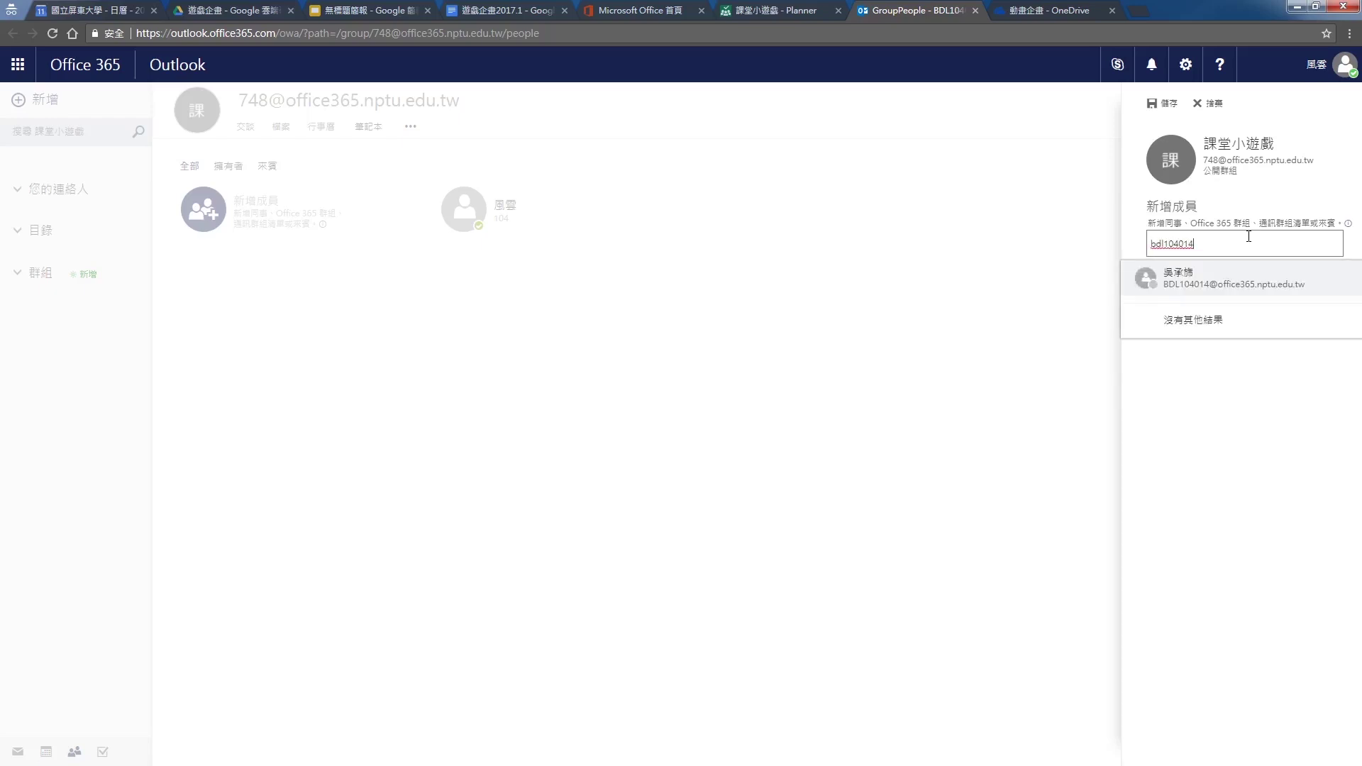
click(1215, 286)
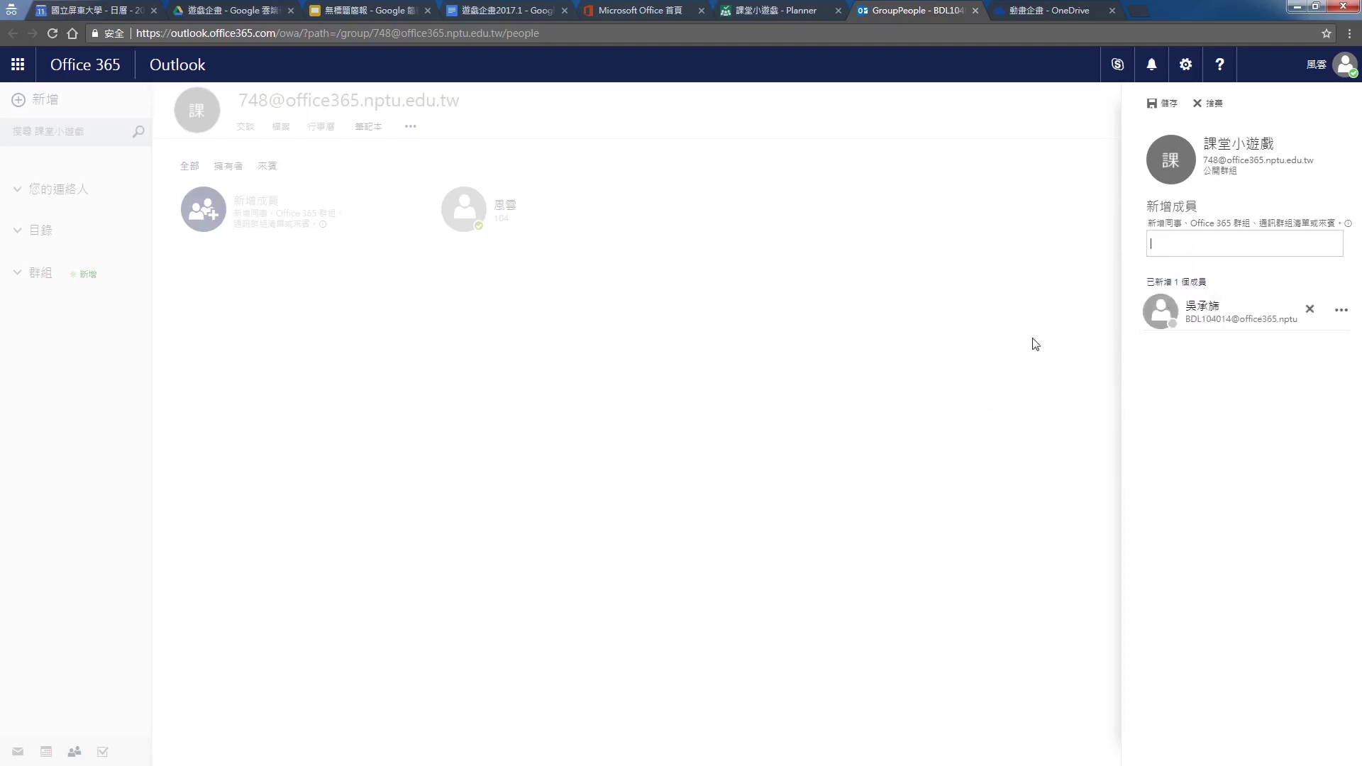
click(1157, 103)
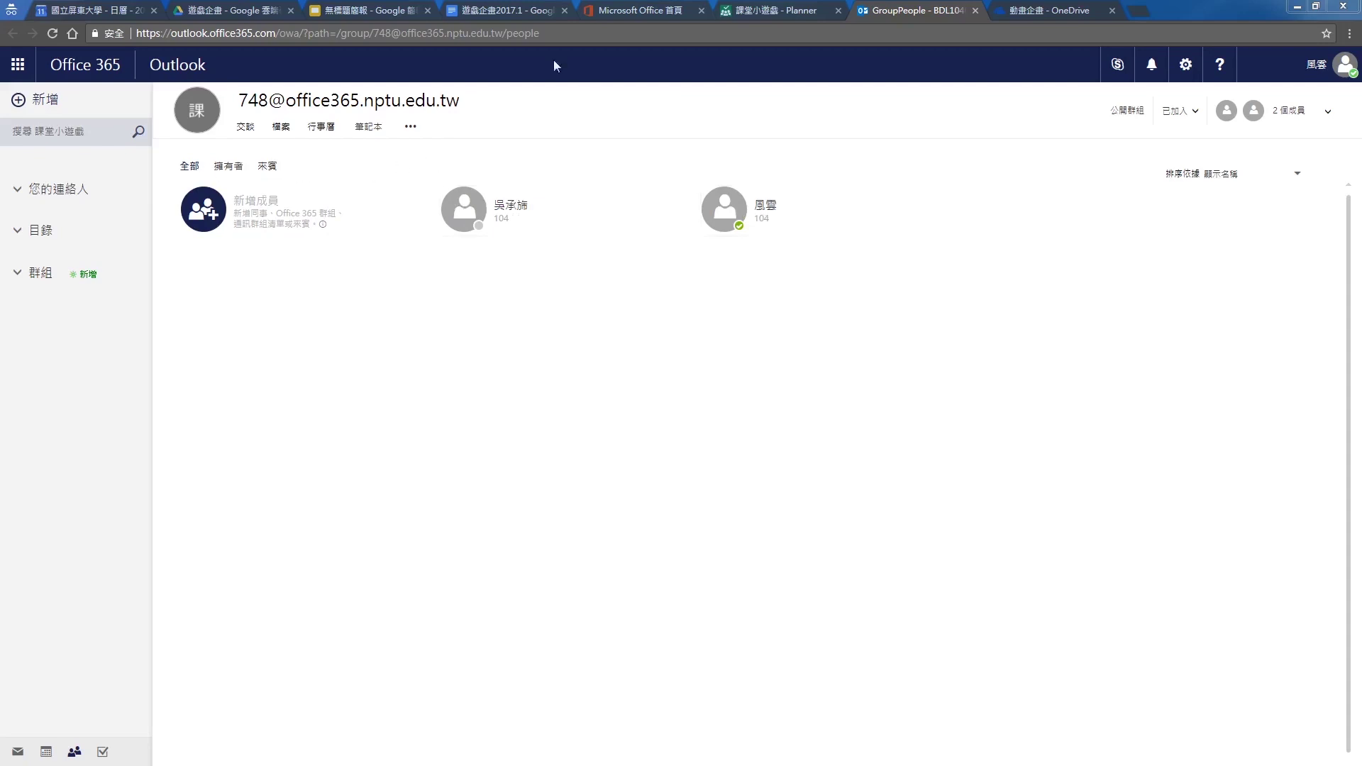
click(775, 8)
click(346, 105)
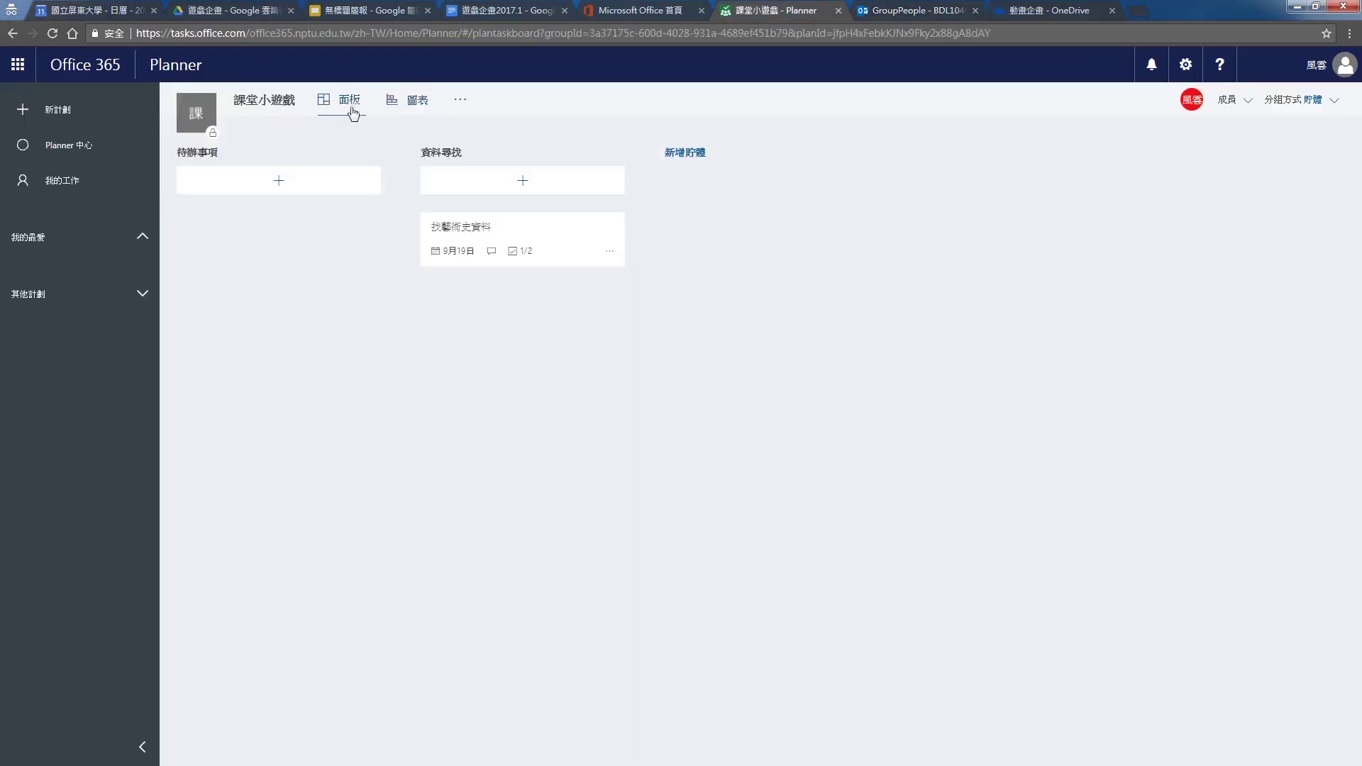
Check 找藝術史資料's assignee choices again until the new classmate appears as an option
click(610, 251)
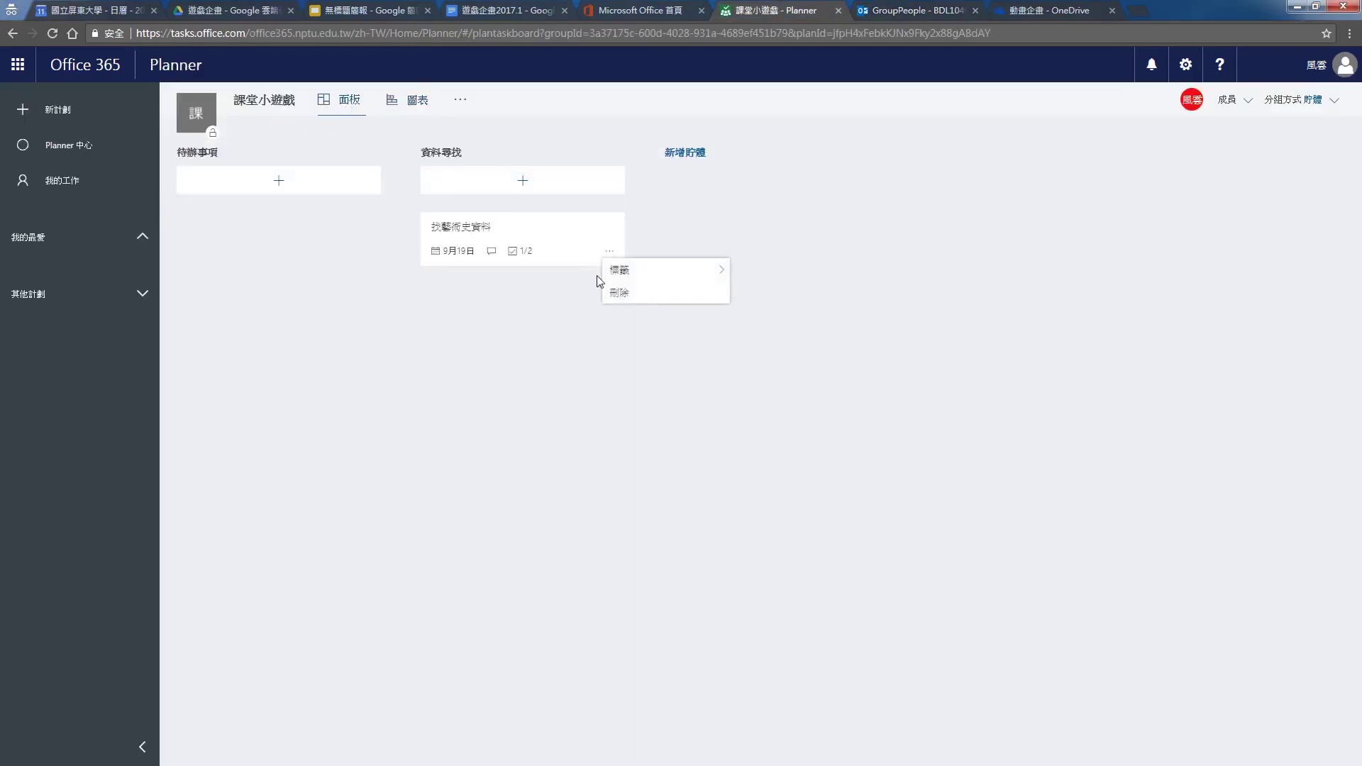
click(501, 246)
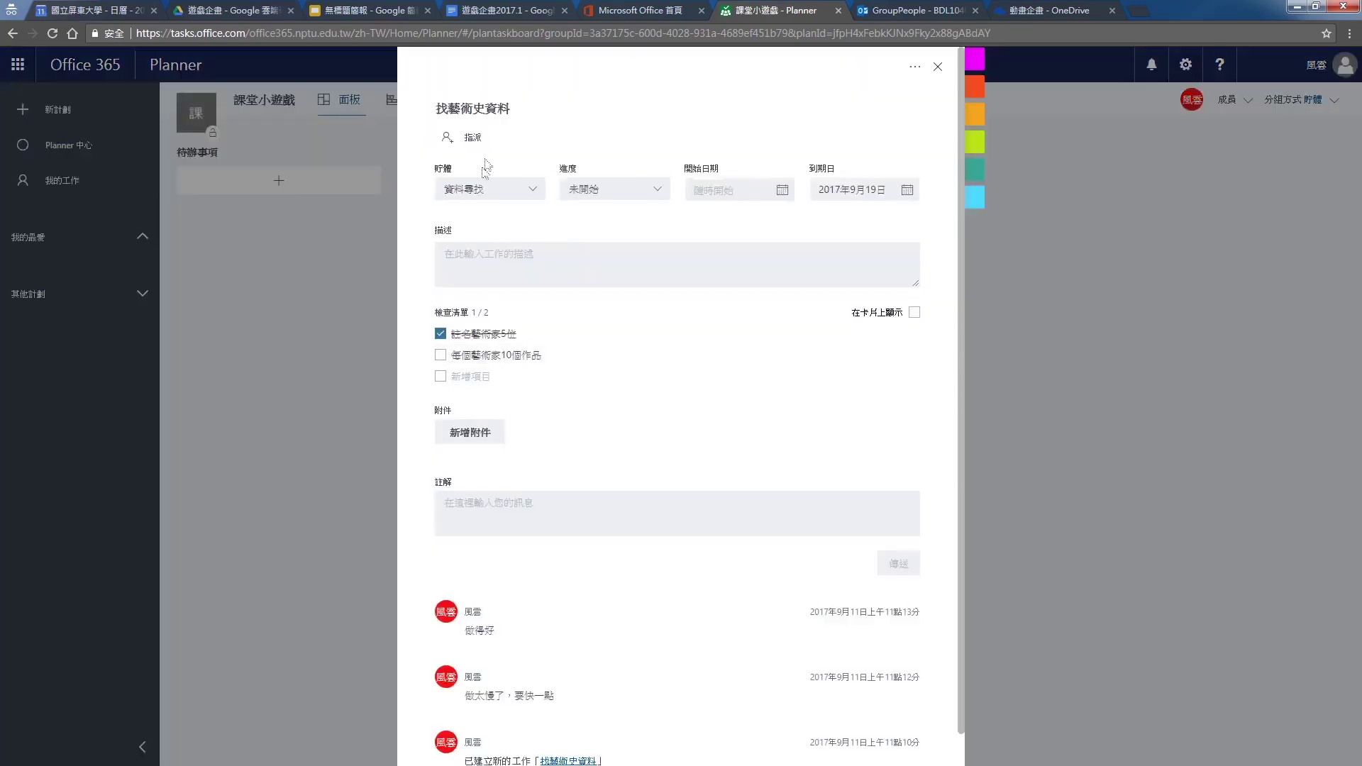
click(451, 140)
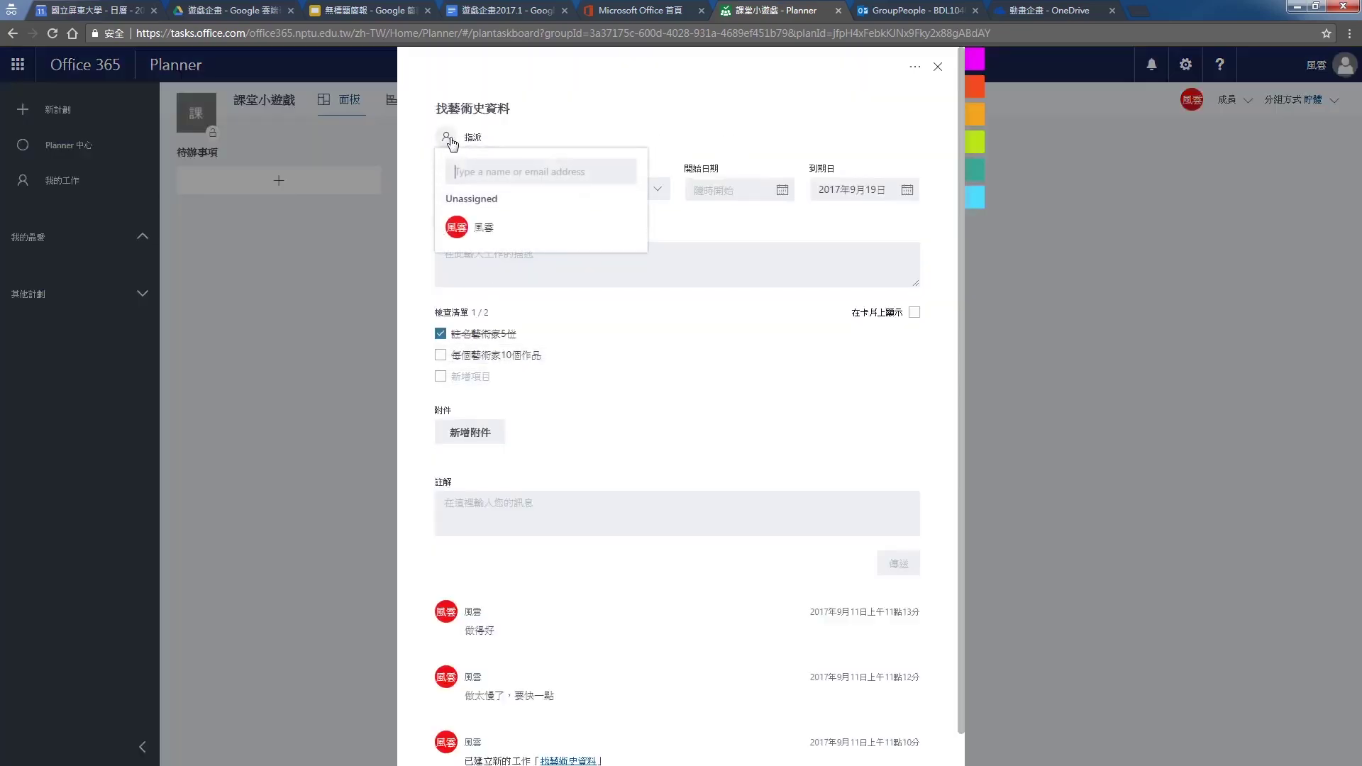
click(1253, 370)
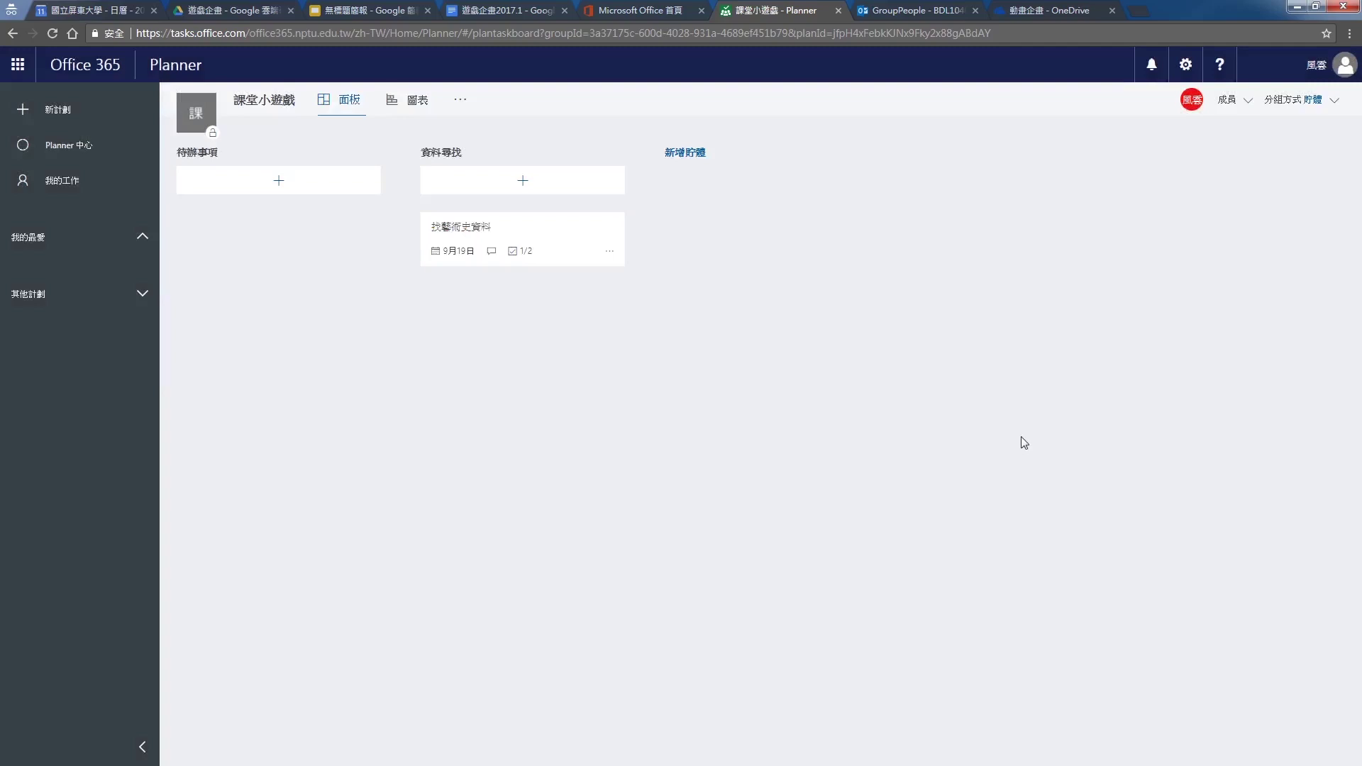
click(500, 213)
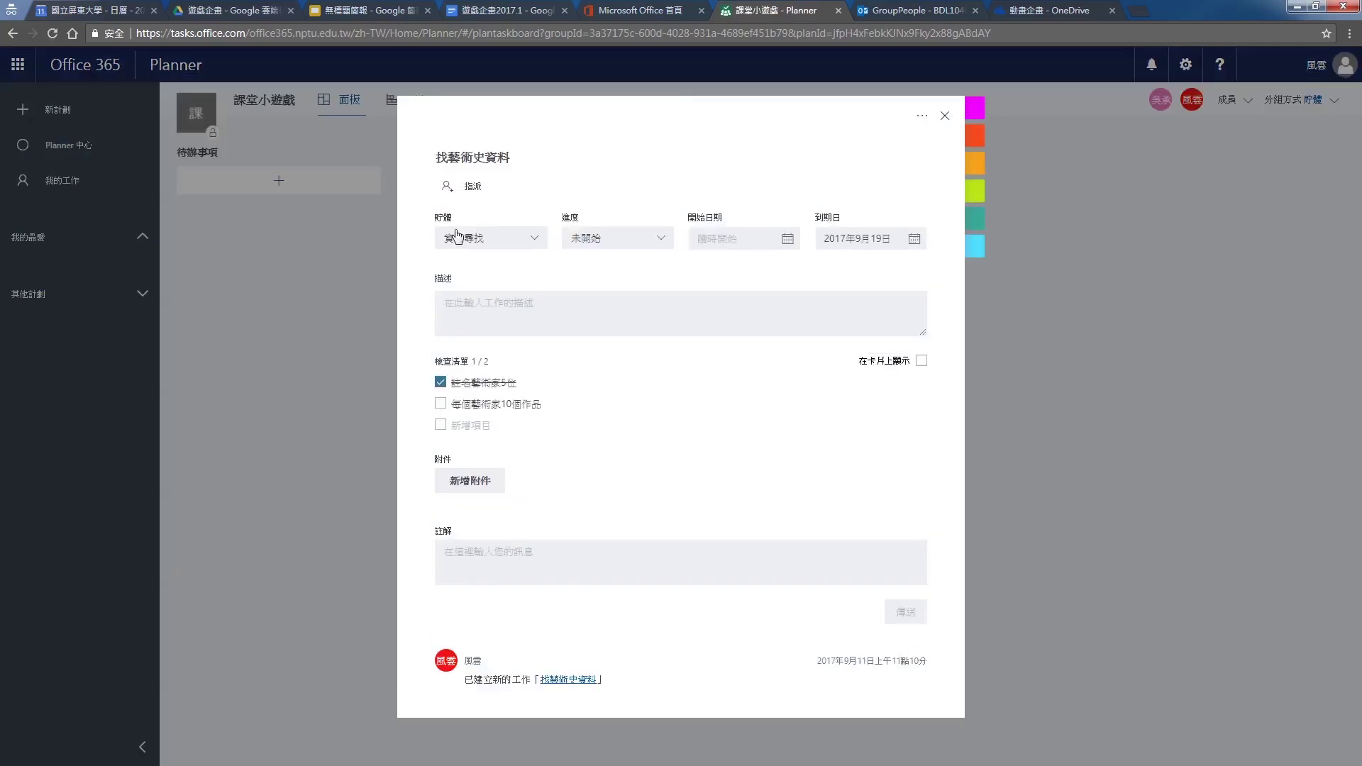
click(472, 138)
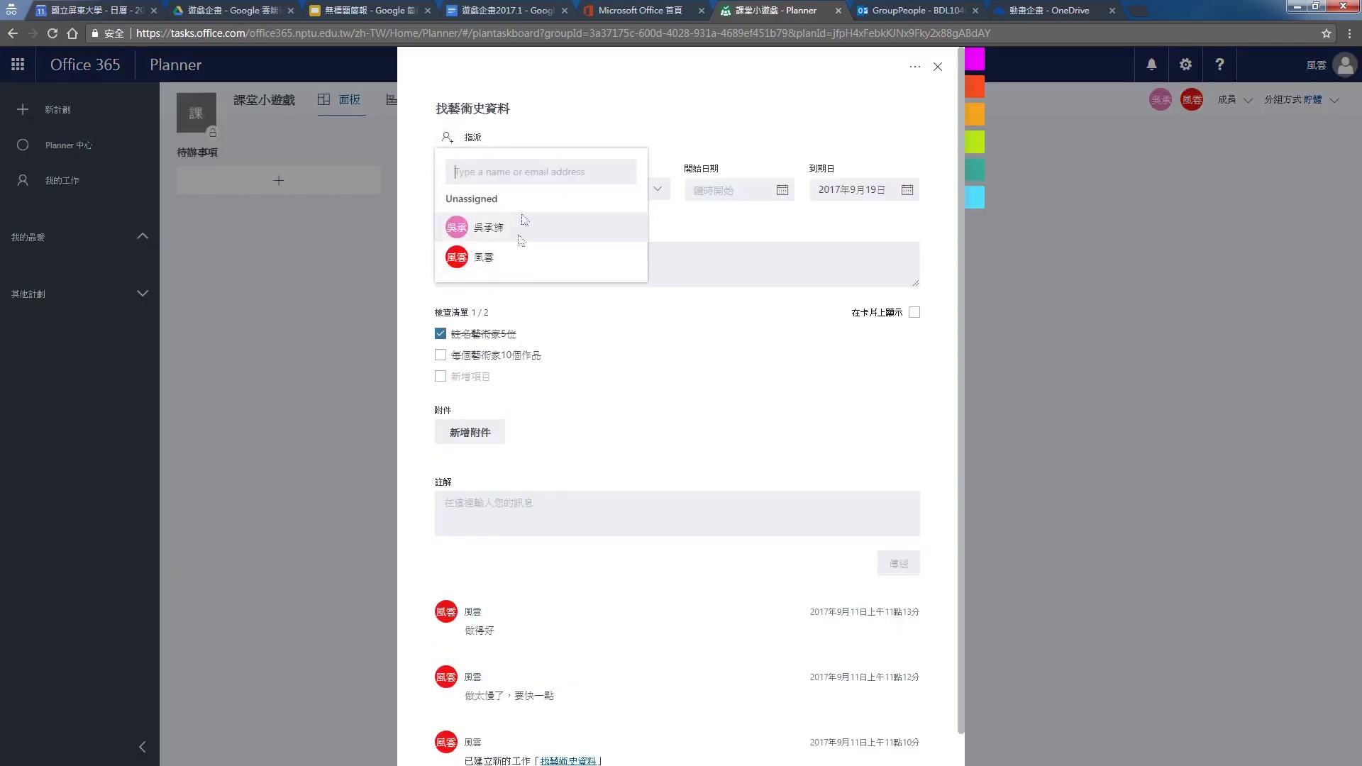
click(1153, 381)
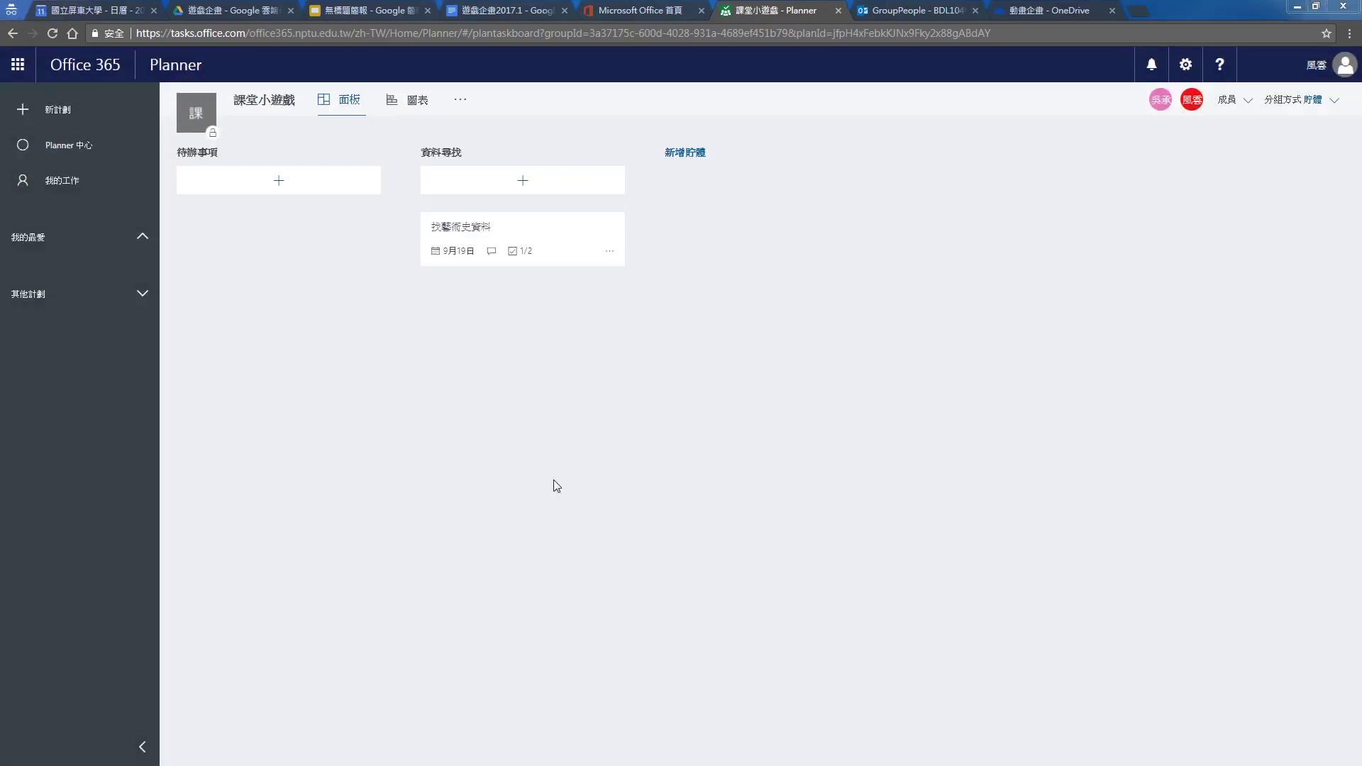
click(466, 105)
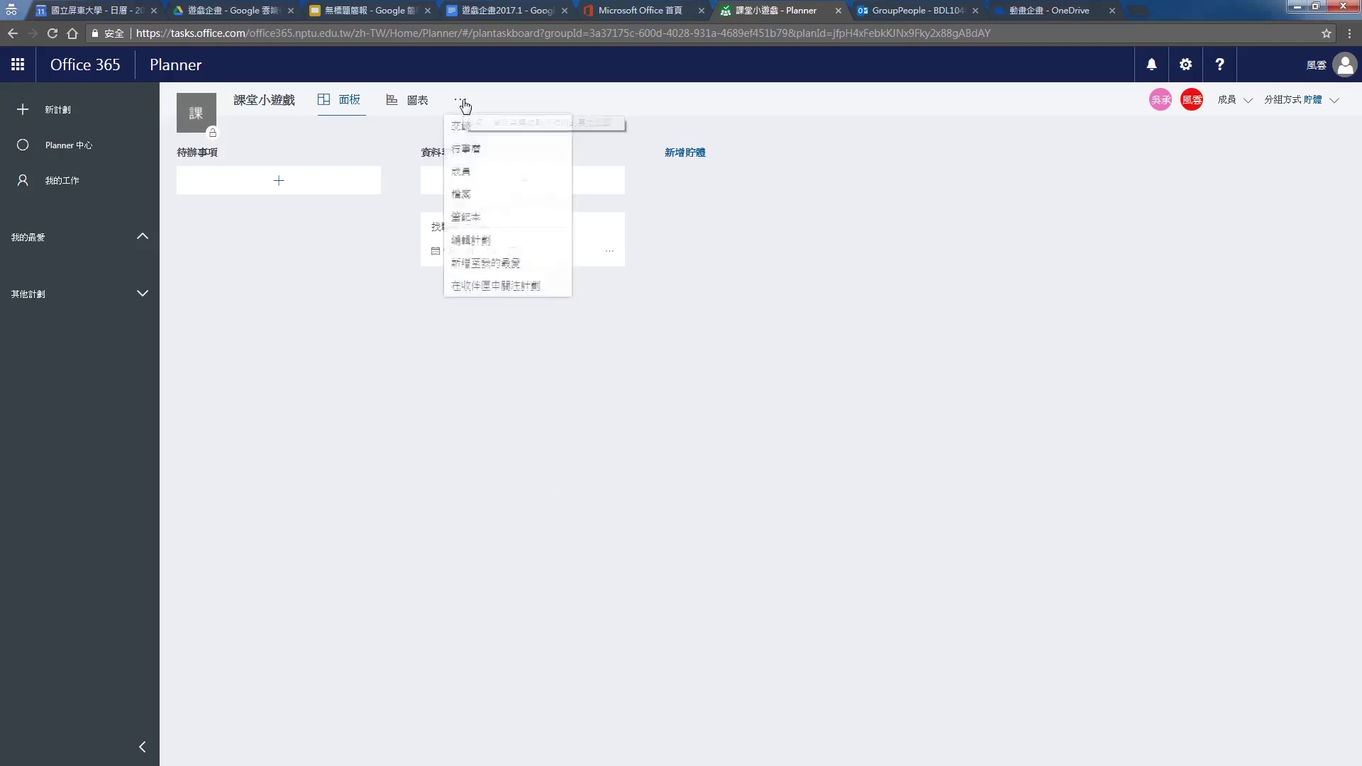
Open the group's Files, an empty SharePoint Documents library in a new tab
click(478, 199)
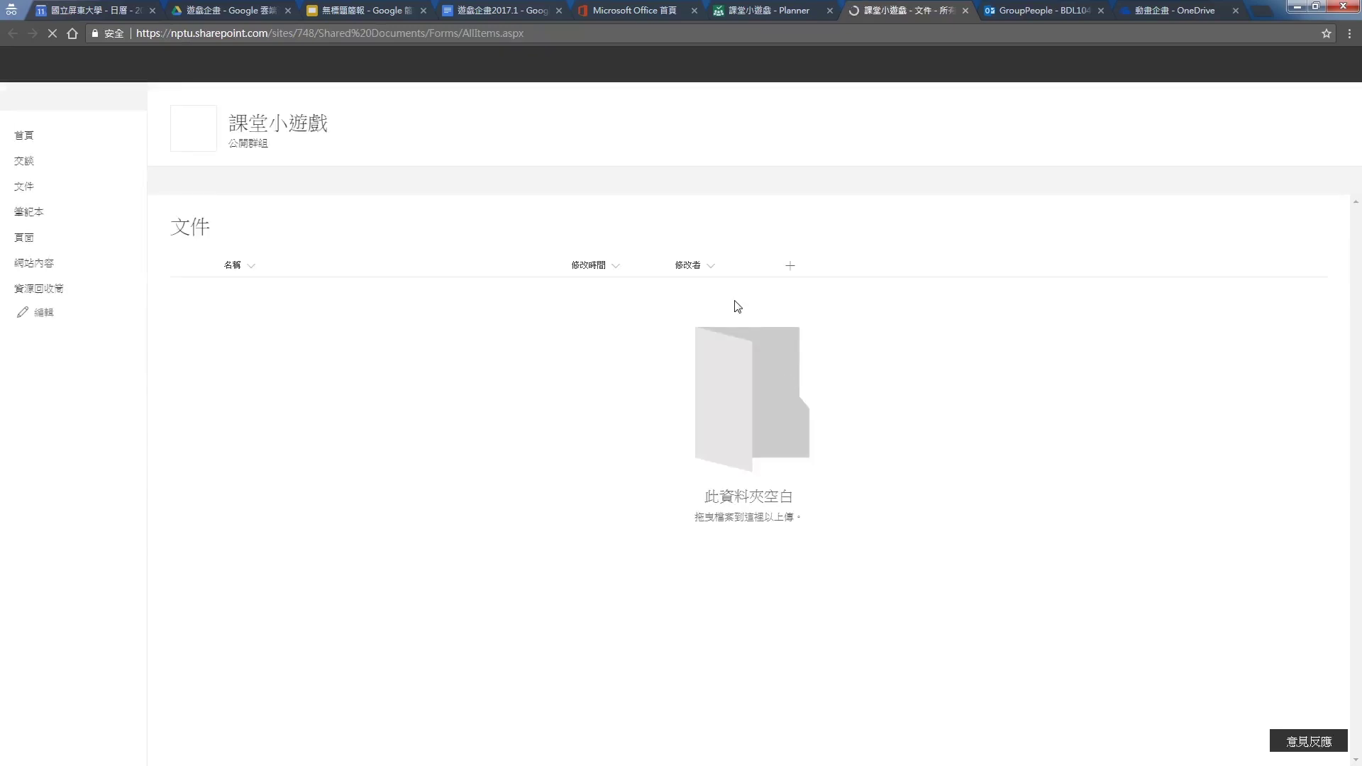
click(778, 13)
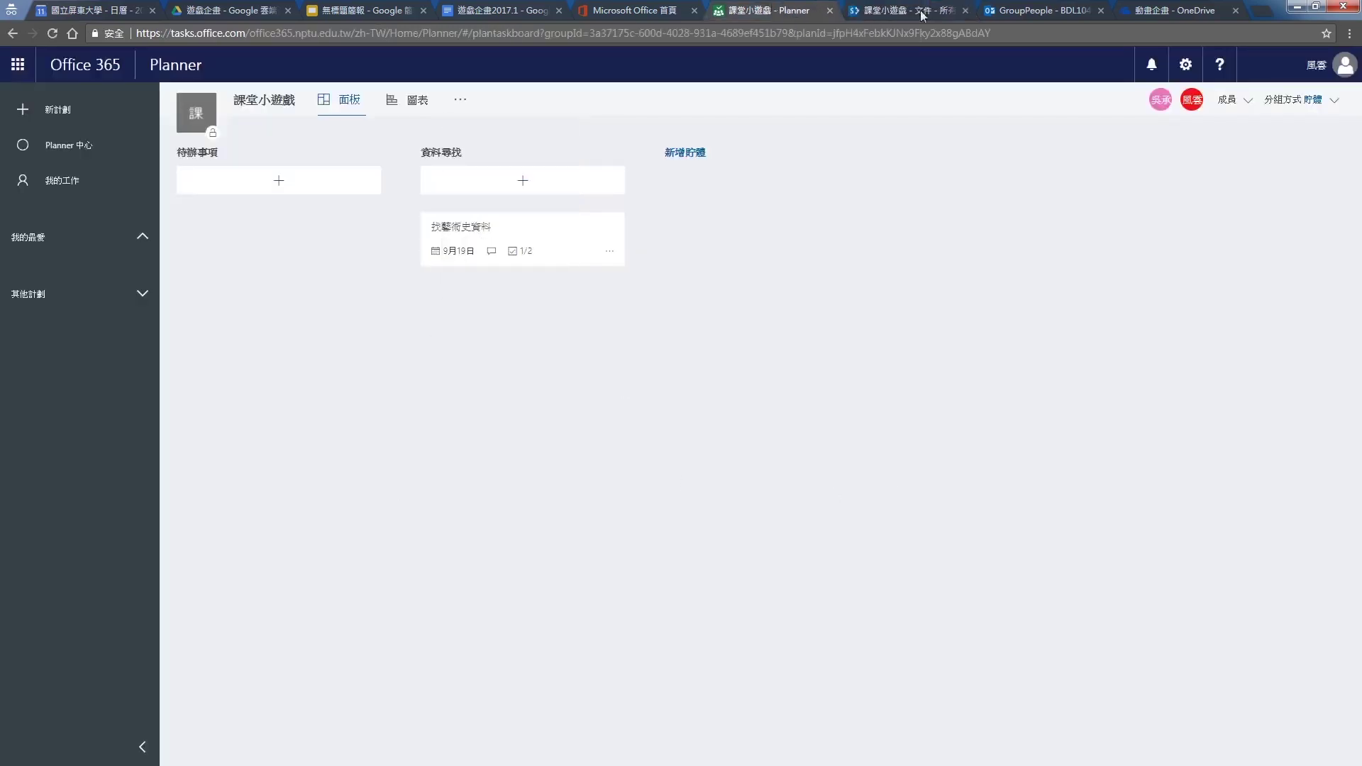
click(923, 13)
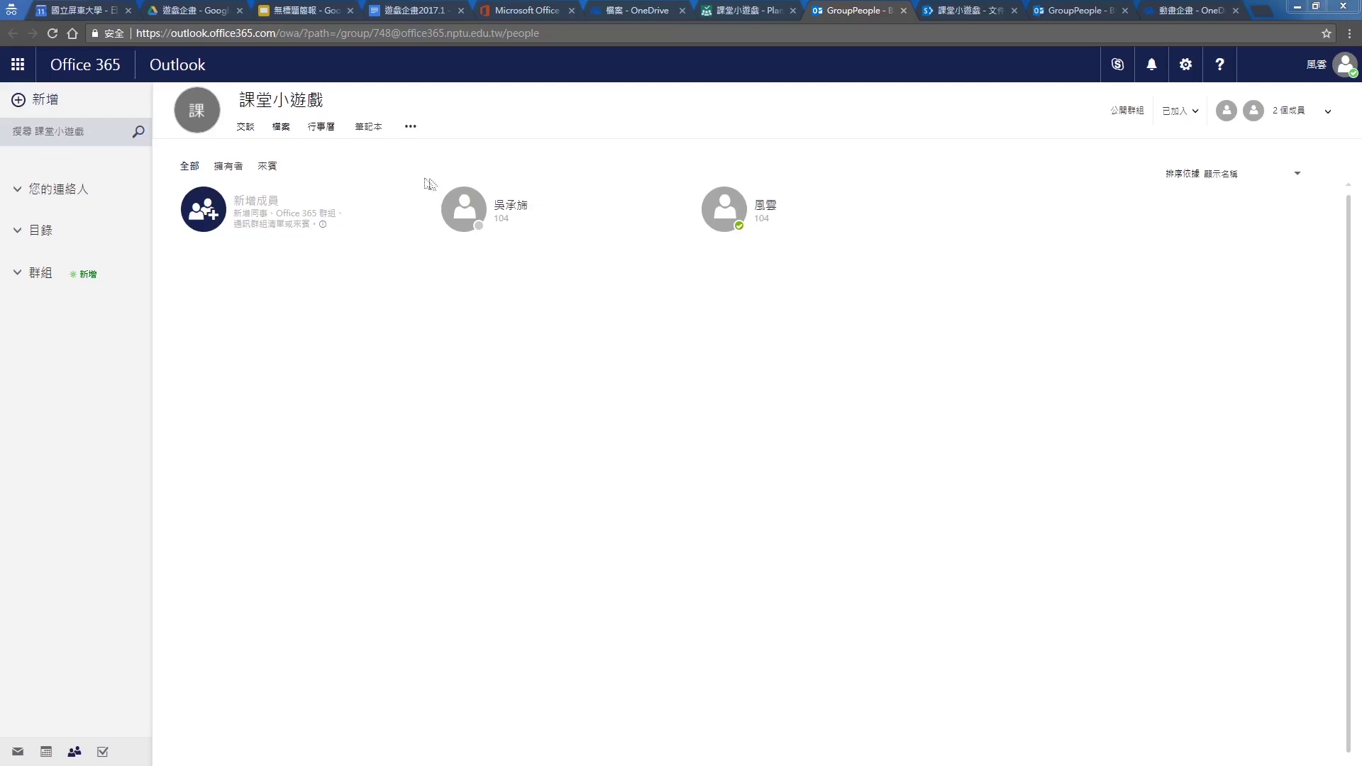
View the new member's Make owner / Remove options, dismiss them unchanged, and return to Planner
mouse_move(545, 213)
click(668, 210)
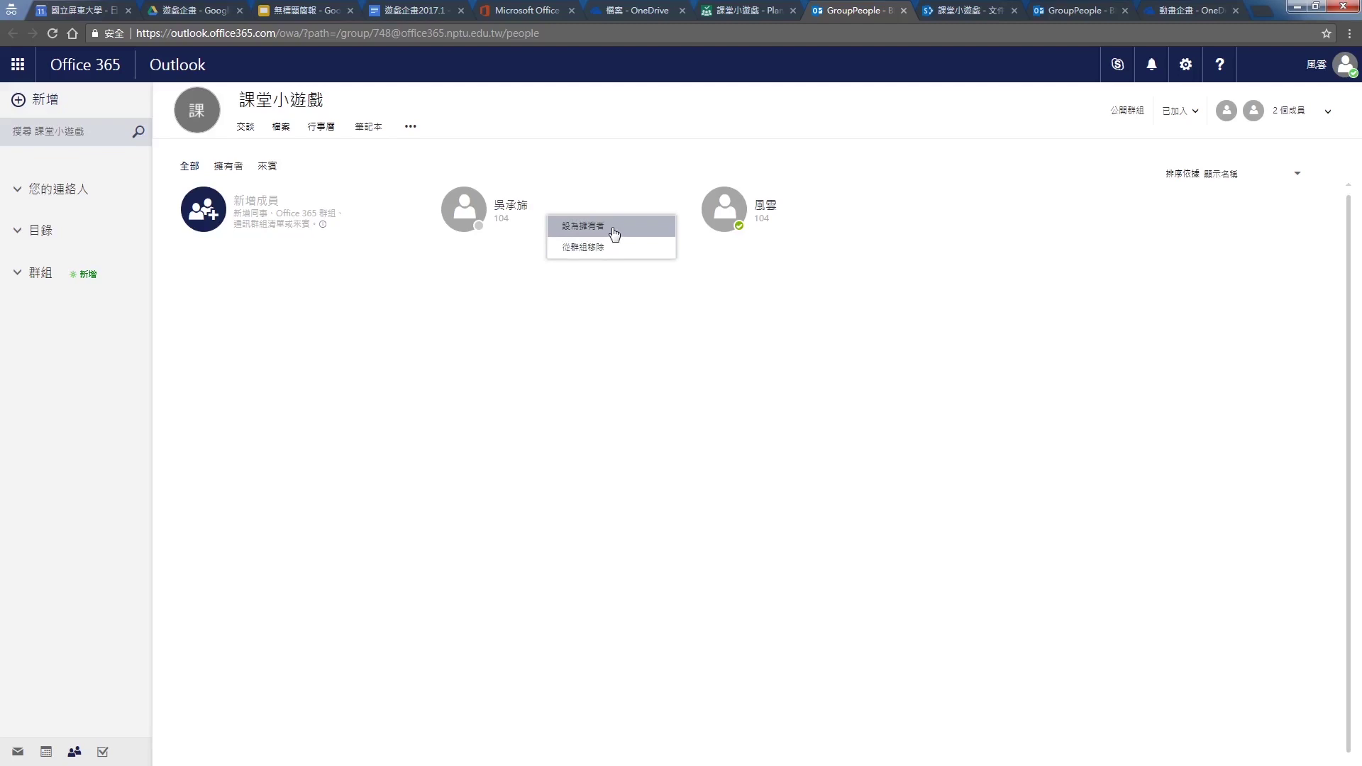
click(600, 507)
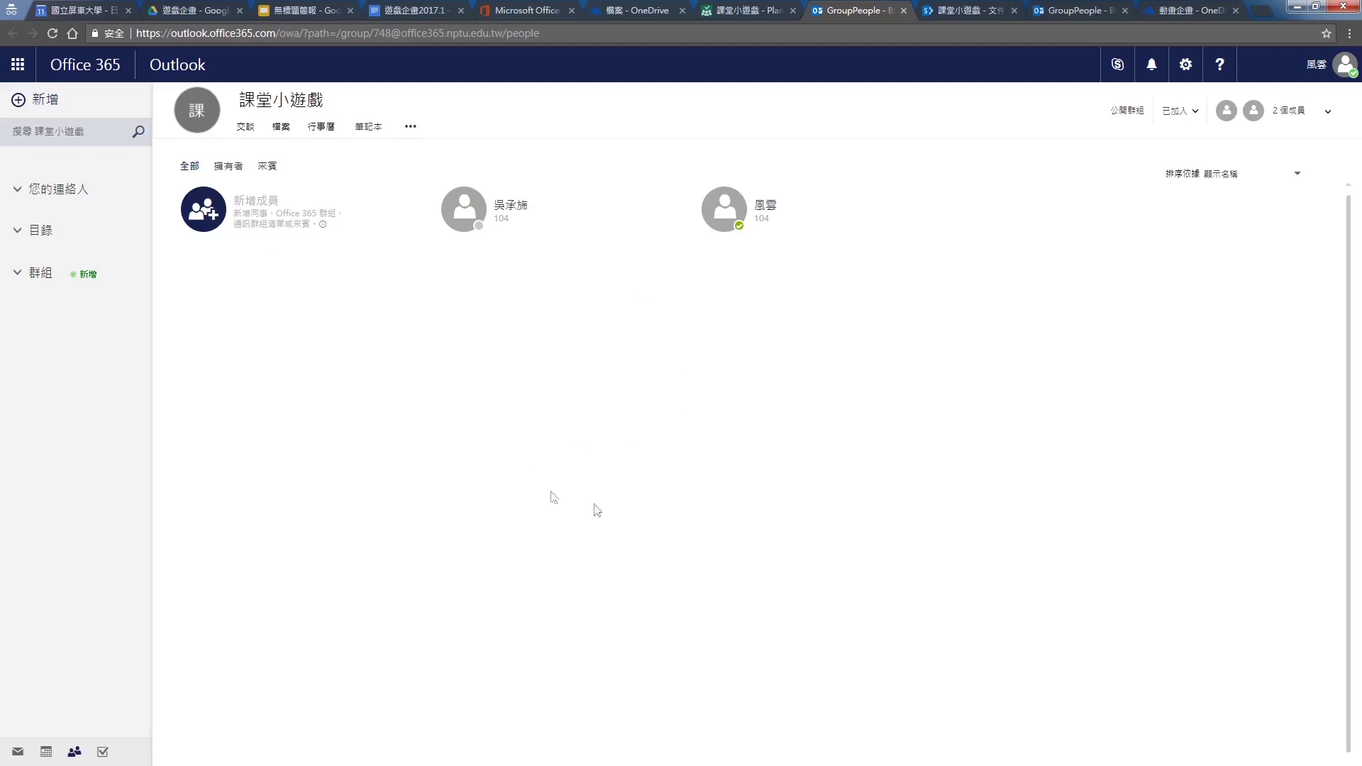
click(748, 7)
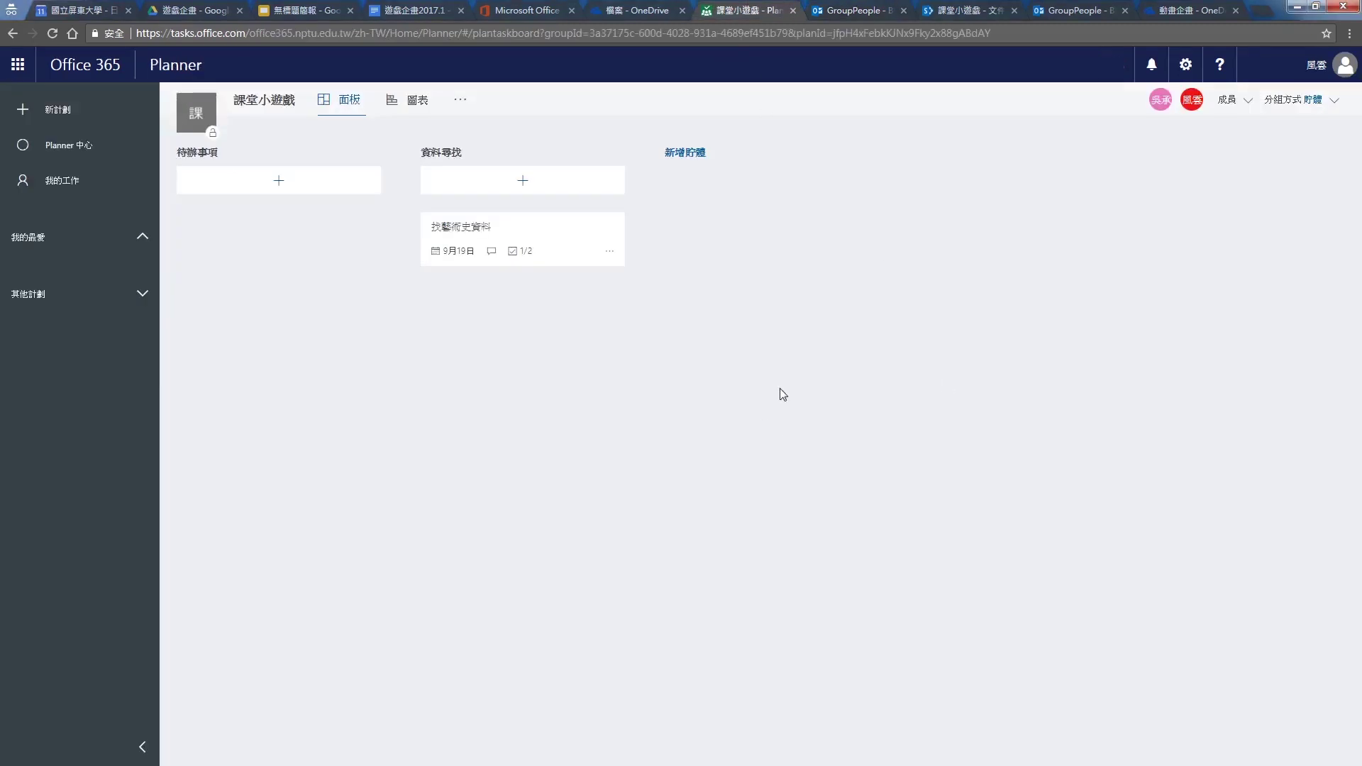